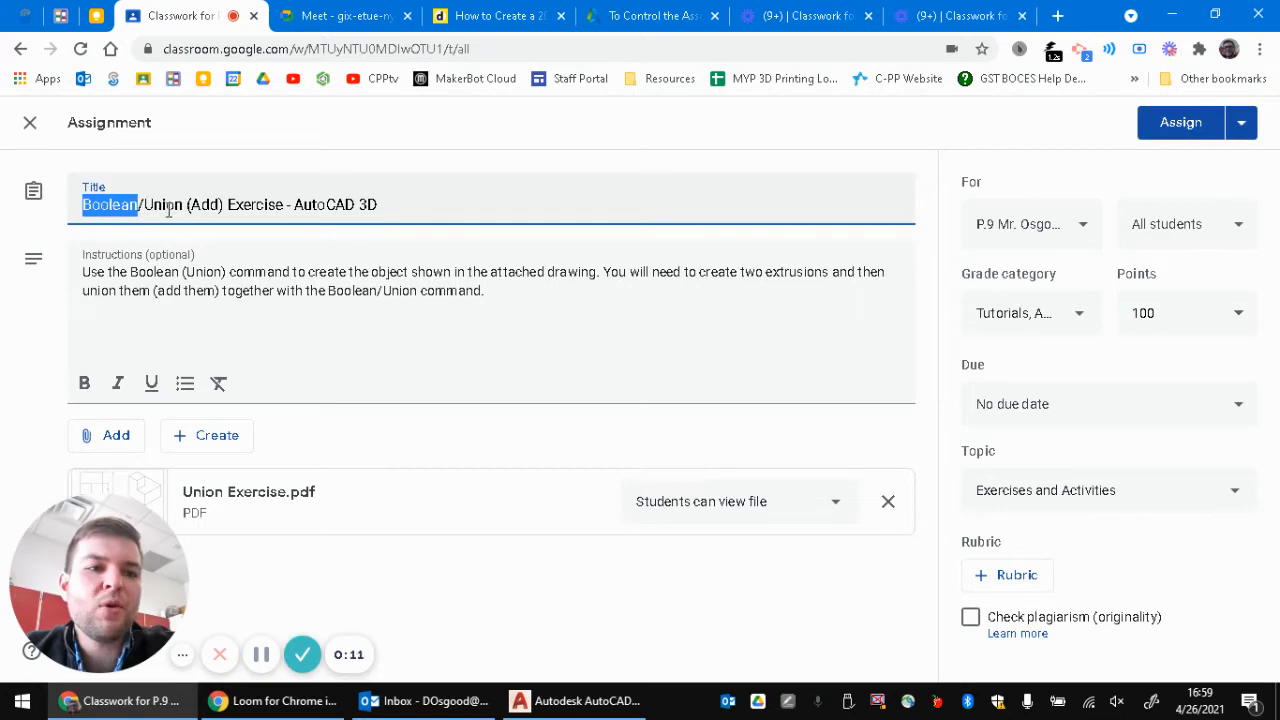
Search the web for "boolean" in a new browser tab and read its dictionary definition and the first results
{"action": "double_click", "coordinate": [168, 207]}
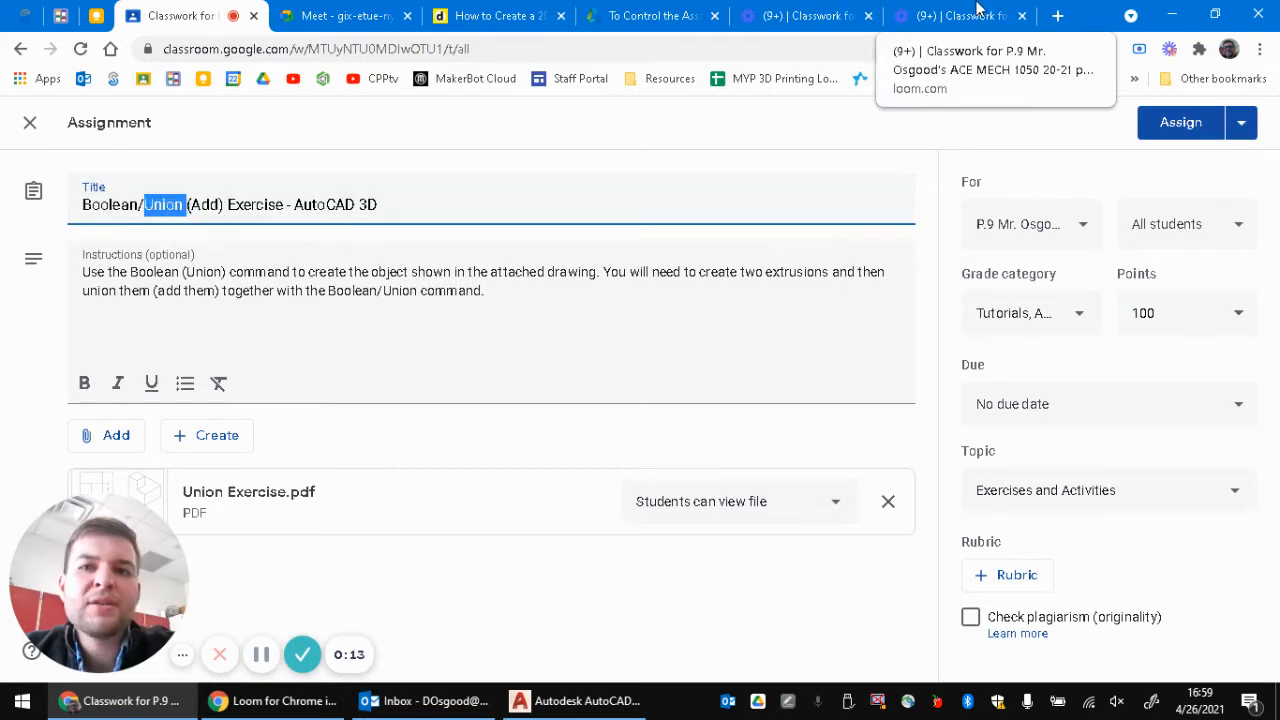
{"action": "key", "text": "ctrl+t"}
{"action": "type", "text": "boo"}
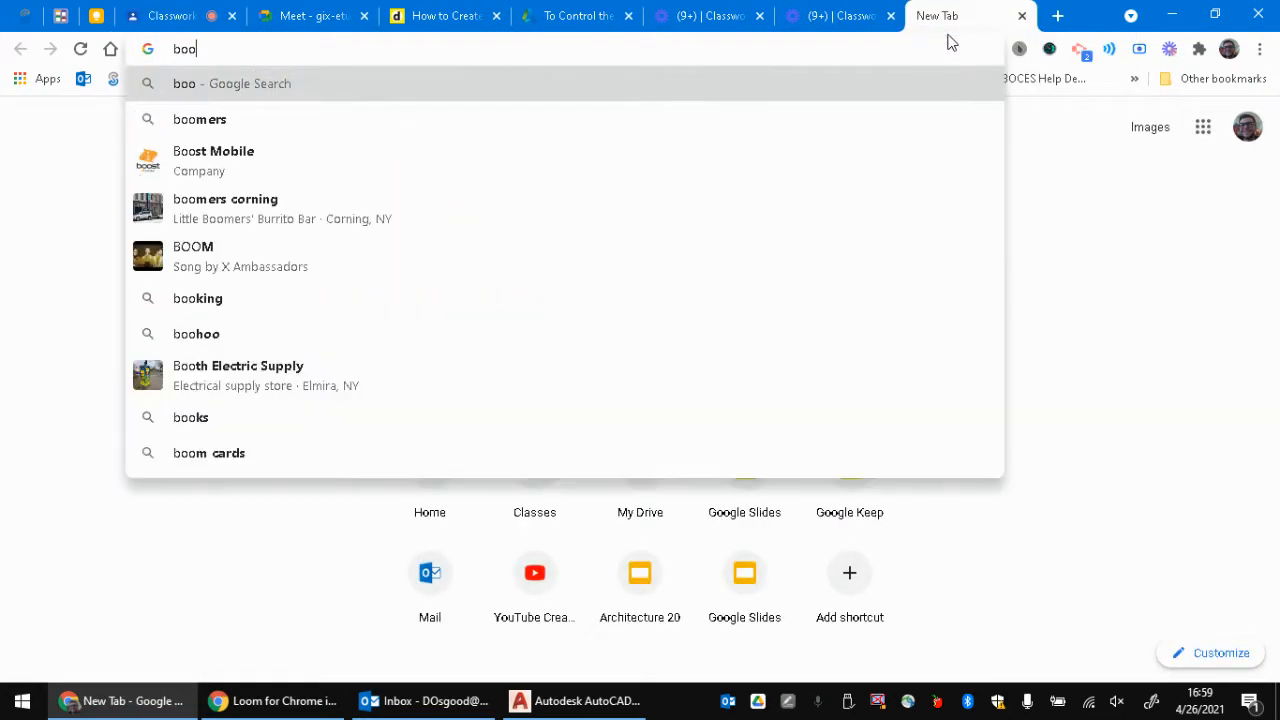
{"action": "type", "text": "leas"}
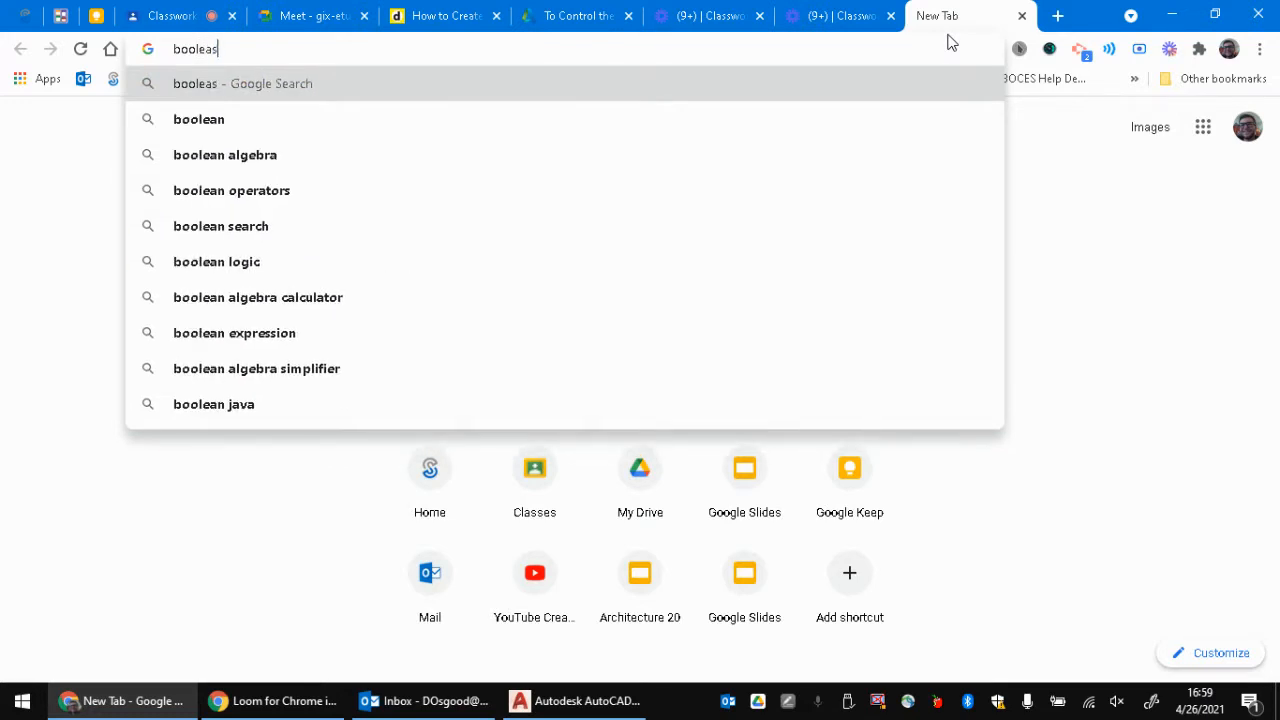
{"action": "key", "text": "BackSpace"}
{"action": "type", "text": "n"}
{"action": "key", "text": "Return"}
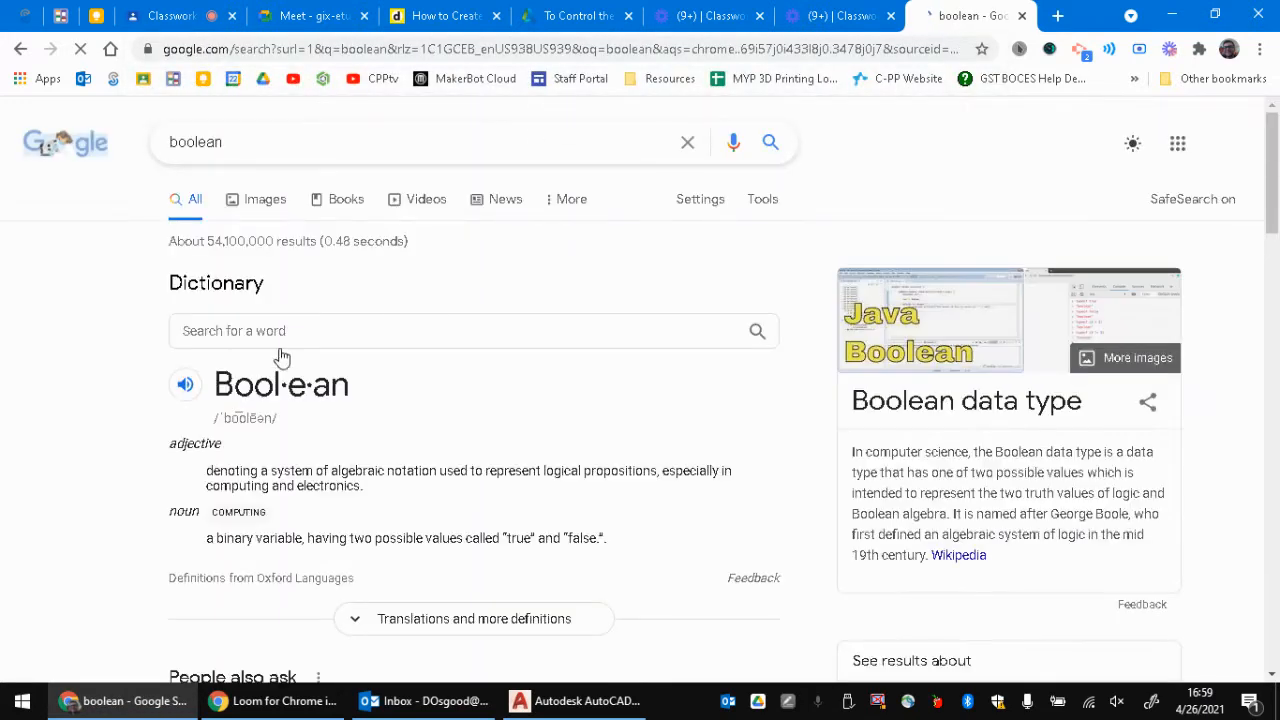
{"action": "scroll", "coordinate": [285, 365], "scroll_direction": "down", "scroll_amount": 1}
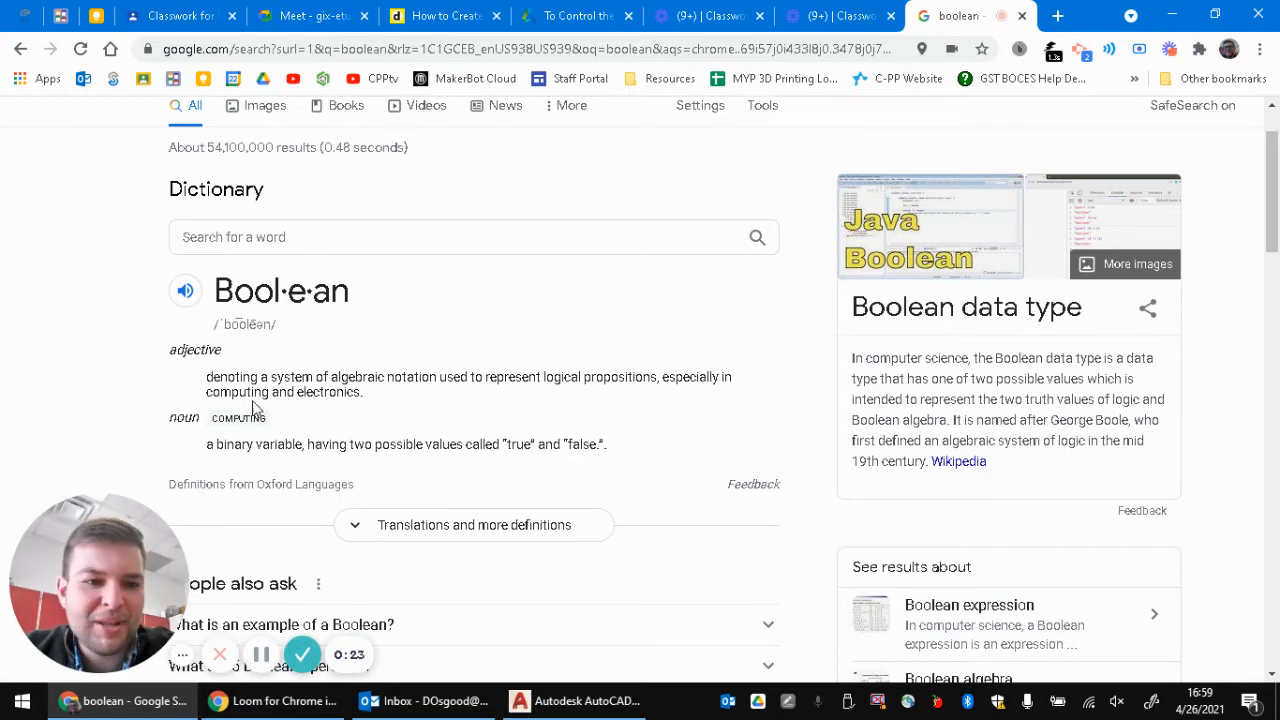
{"action": "scroll", "coordinate": [253, 407], "scroll_direction": "down", "scroll_amount": 1}
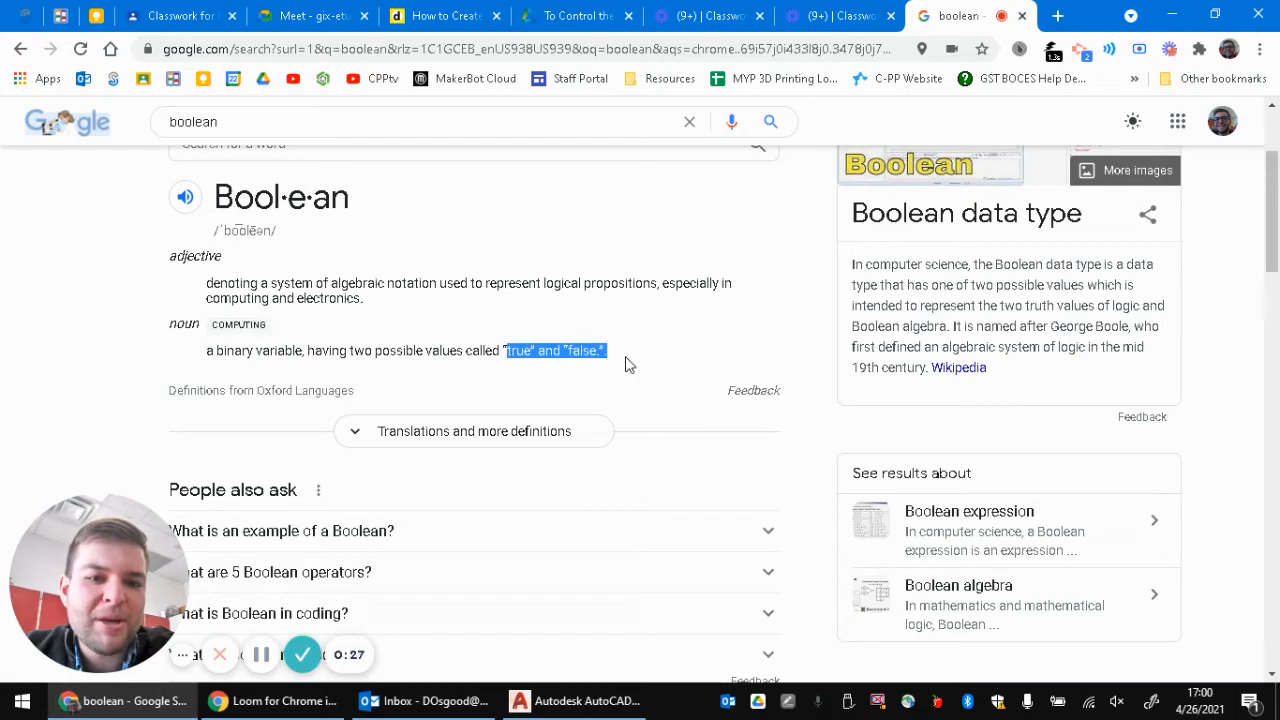
{"action": "scroll", "coordinate": [463, 323], "scroll_direction": "down", "scroll_amount": 5}
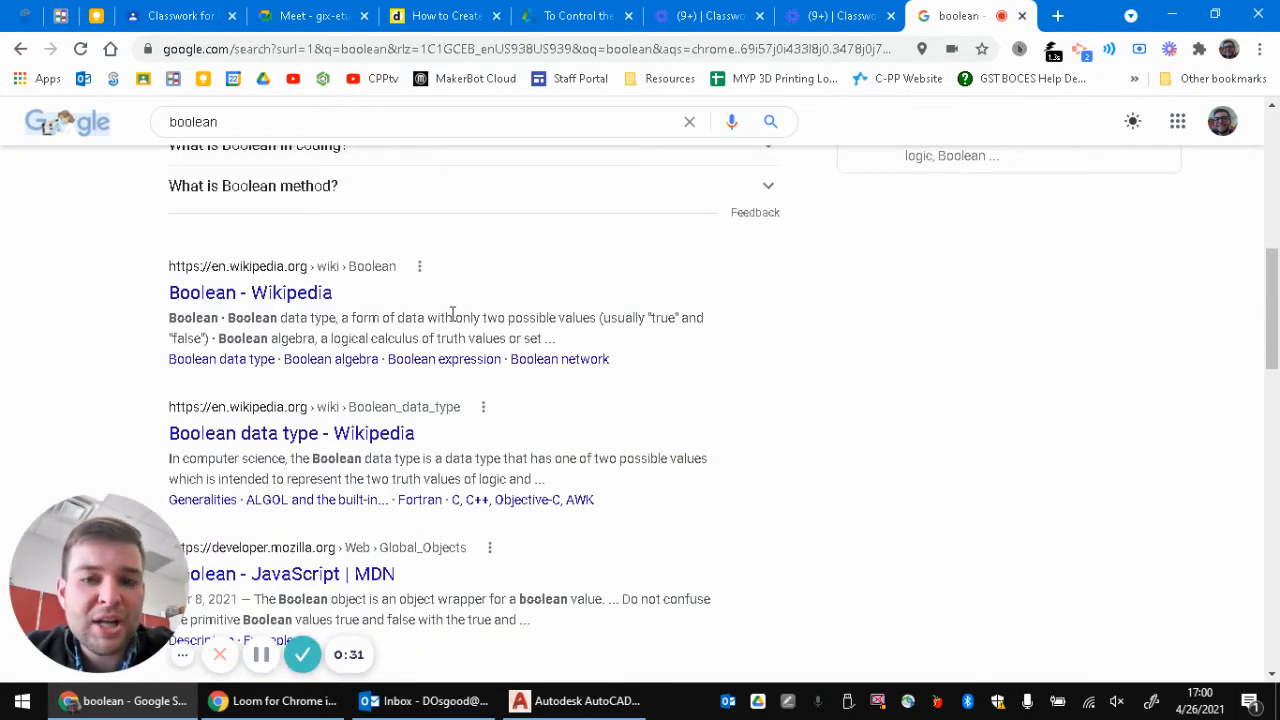
{"action": "scroll", "coordinate": [453, 315], "scroll_direction": "up", "scroll_amount": 1}
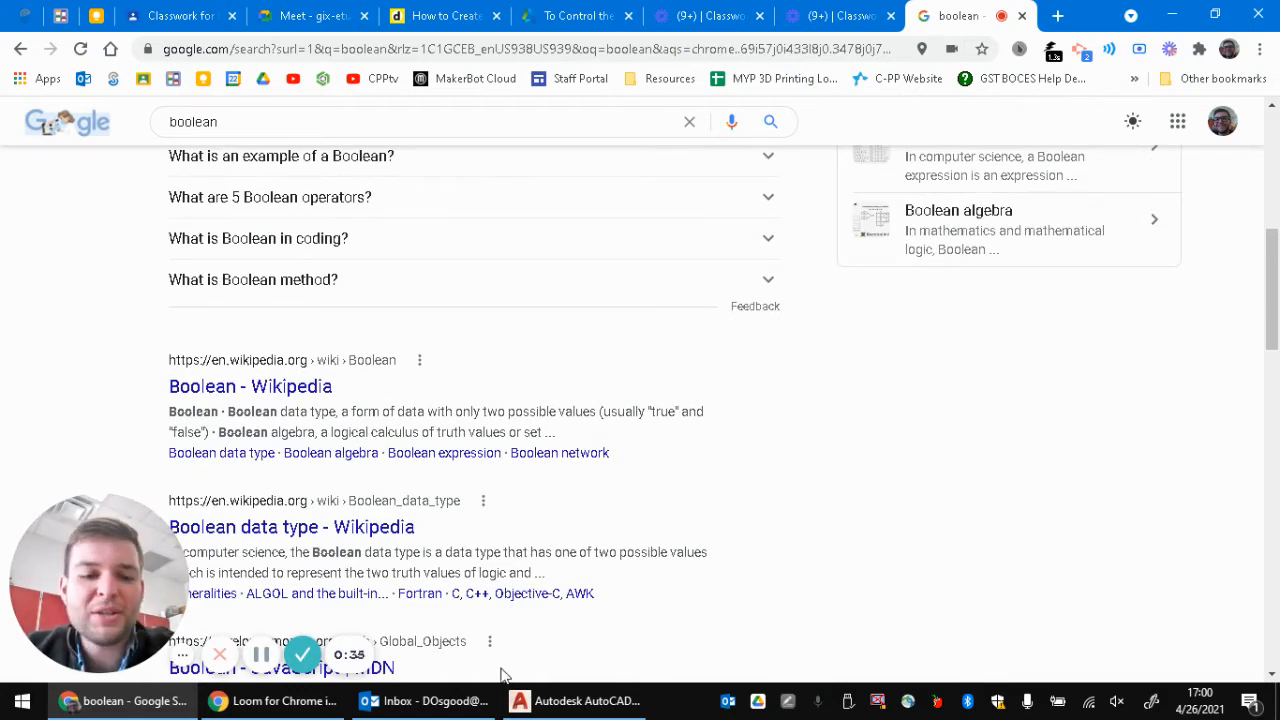
Return to the Google Classroom assignment and review the Union (Add) wording in its title and instructions
{"action": "left_click", "coordinate": [851, 9]}
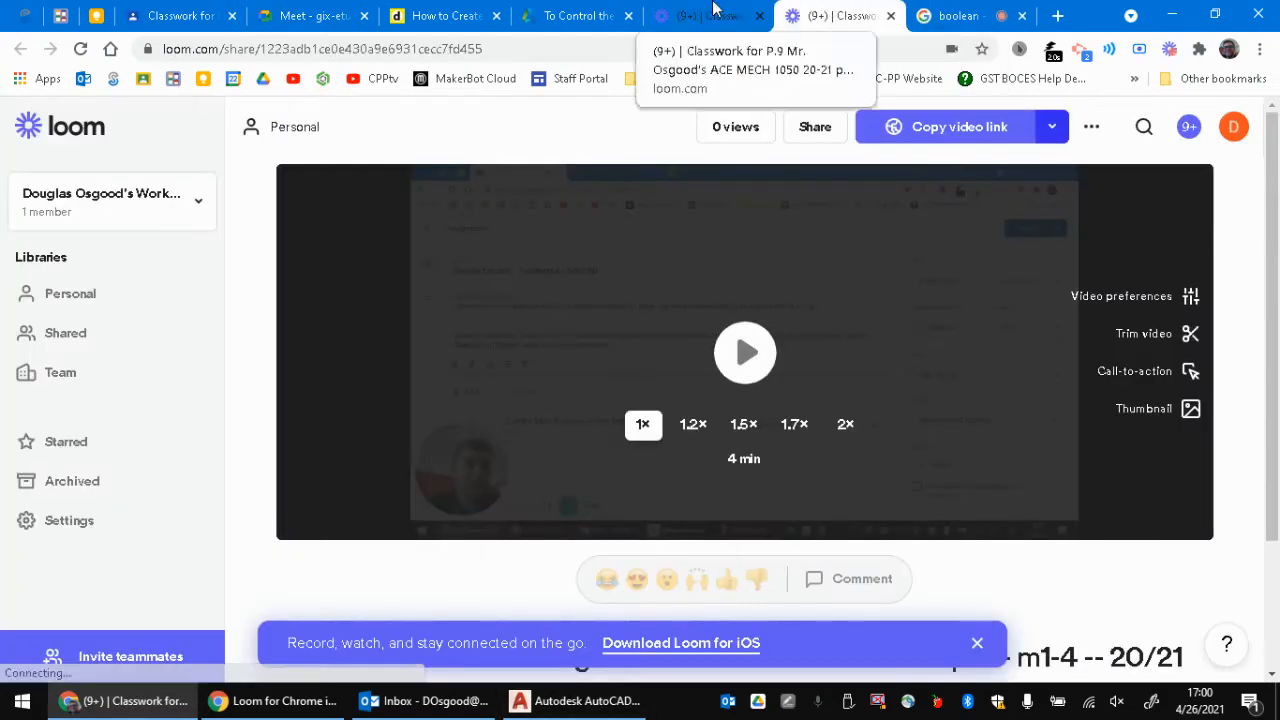
{"action": "left_click", "coordinate": [180, 15]}
{"action": "left_click", "coordinate": [208, 272]}
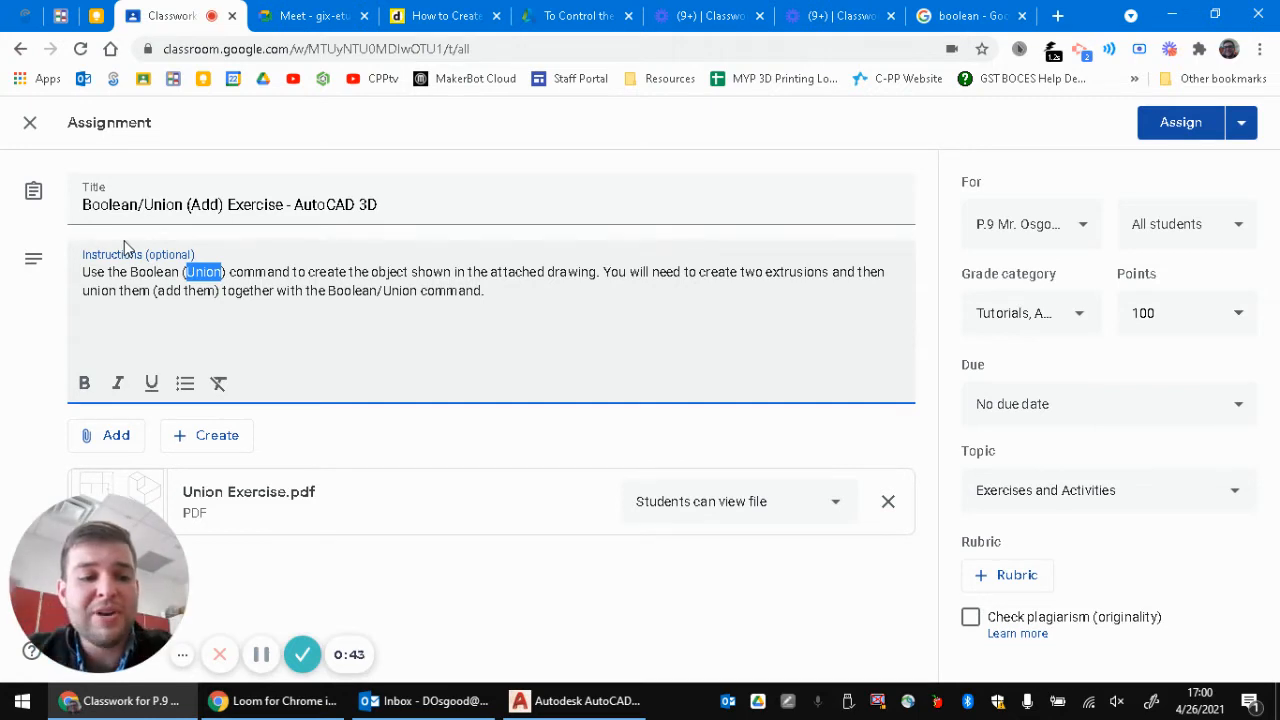
{"action": "double_click", "coordinate": [205, 204]}
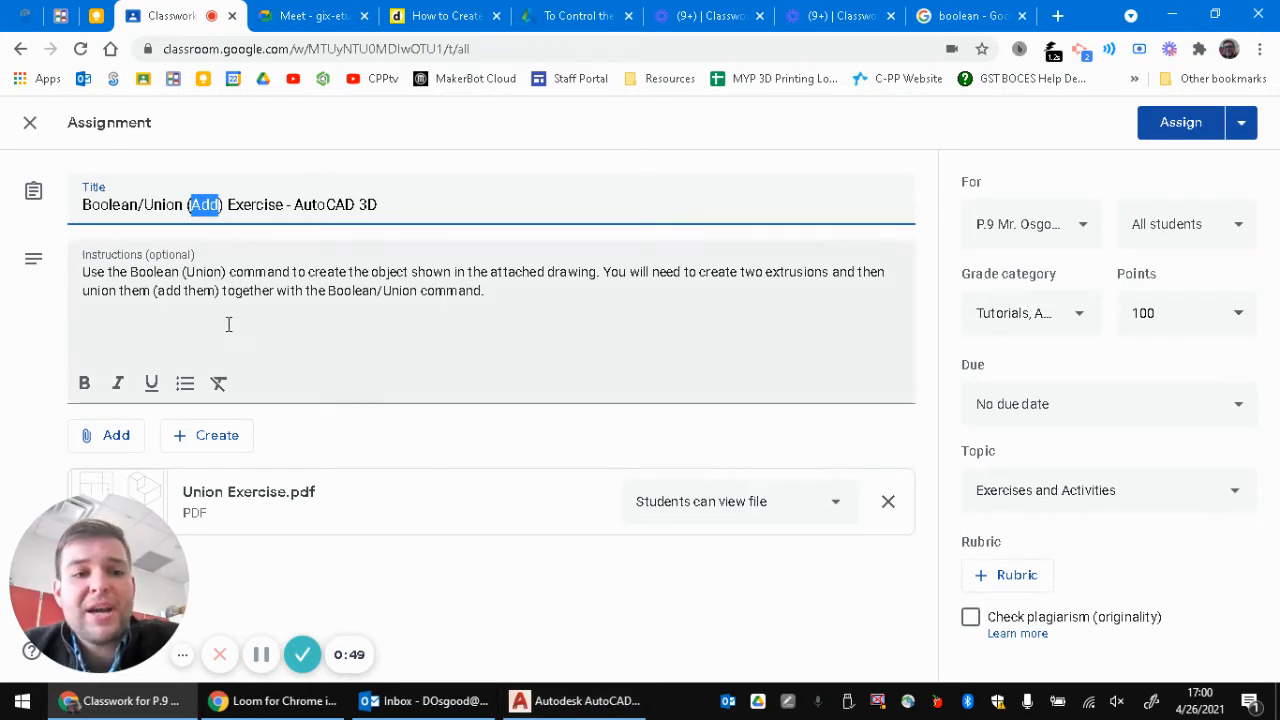
{"action": "double_click", "coordinate": [205, 272]}
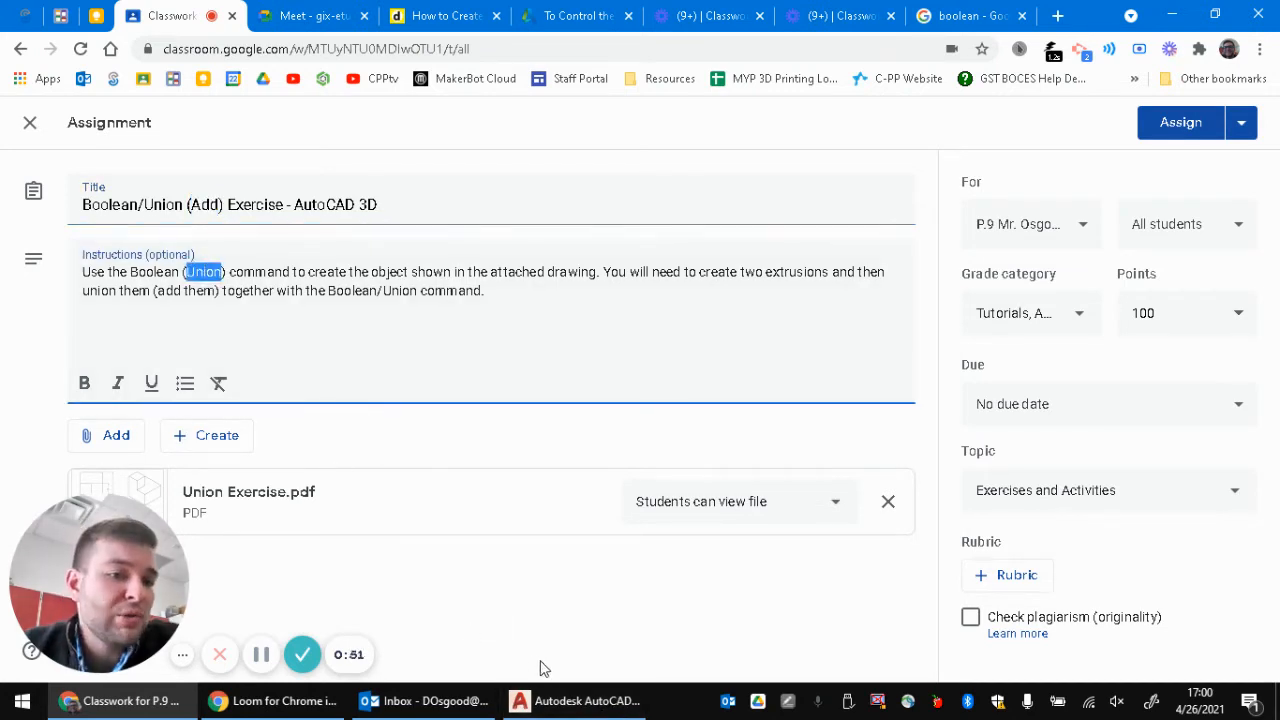
Switch to AutoCAD and start a new drawing
{"action": "left_click", "coordinate": [552, 700]}
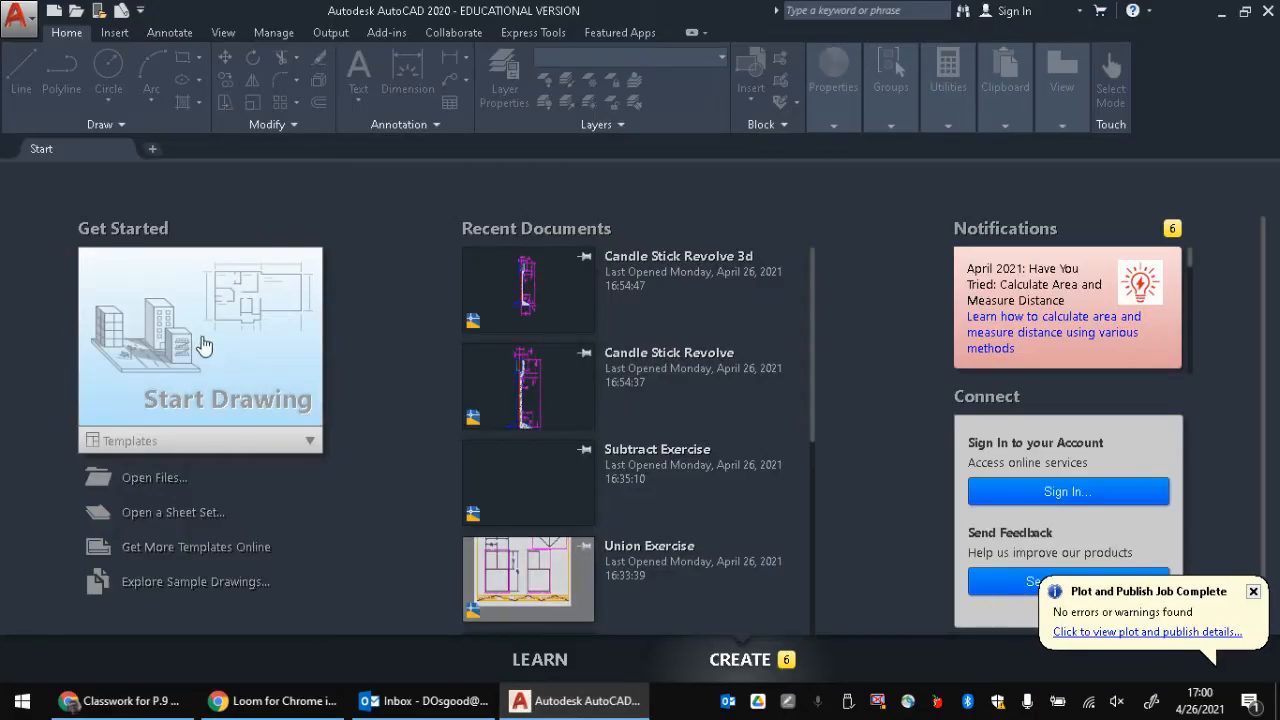
{"action": "left_click", "coordinate": [203, 345]}
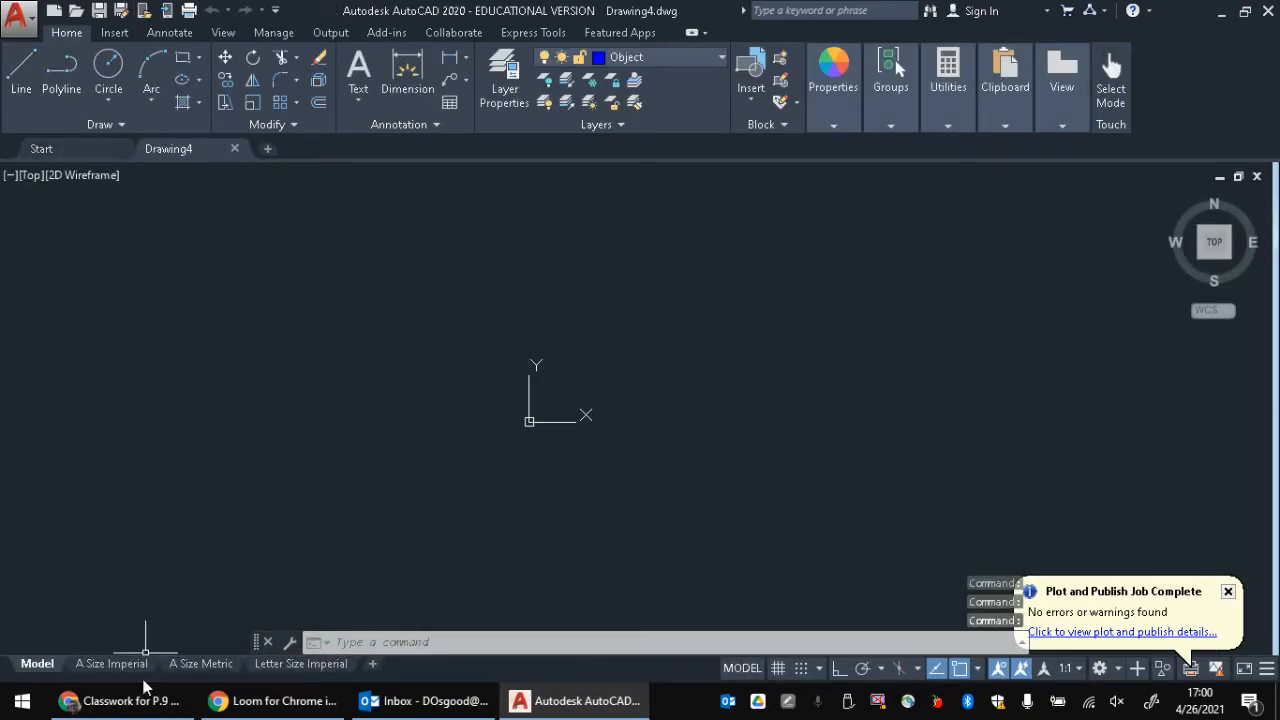
Open the assignment's Union Exercise.pdf in the browser, examine the part's dimensions, and return to AutoCAD
{"action": "left_click", "coordinate": [143, 695]}
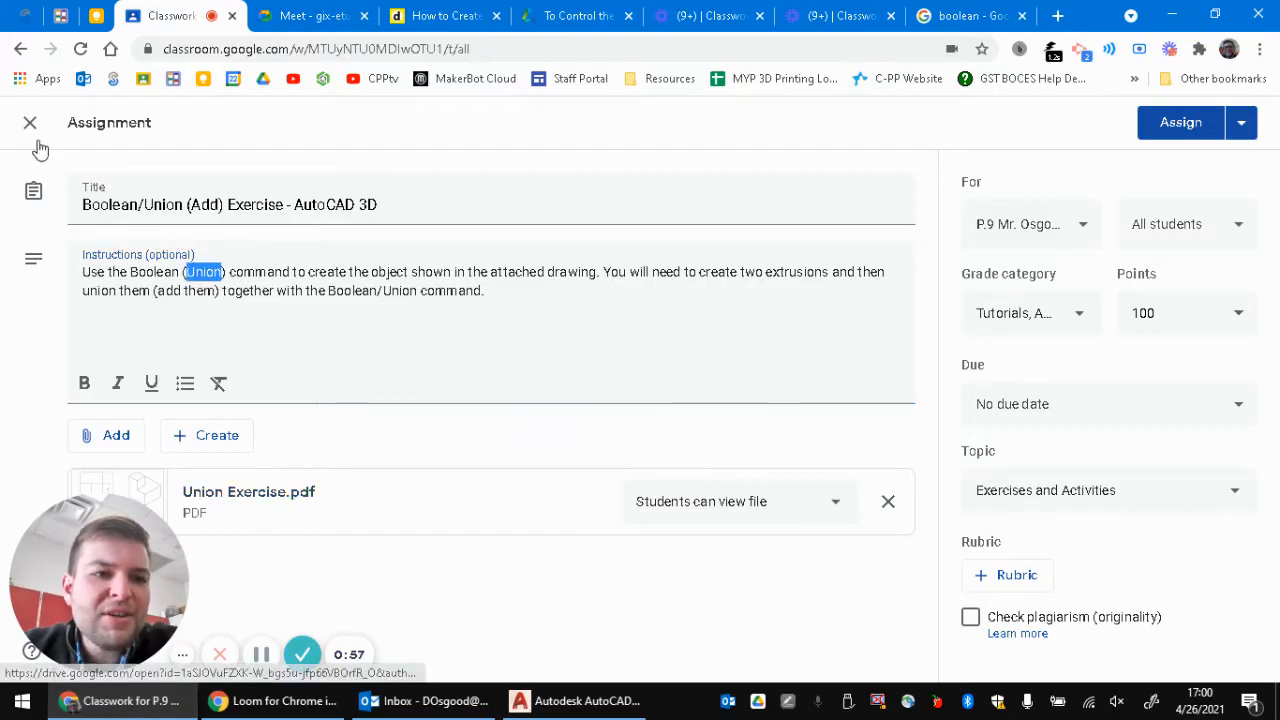
{"action": "left_click", "coordinate": [457, 520]}
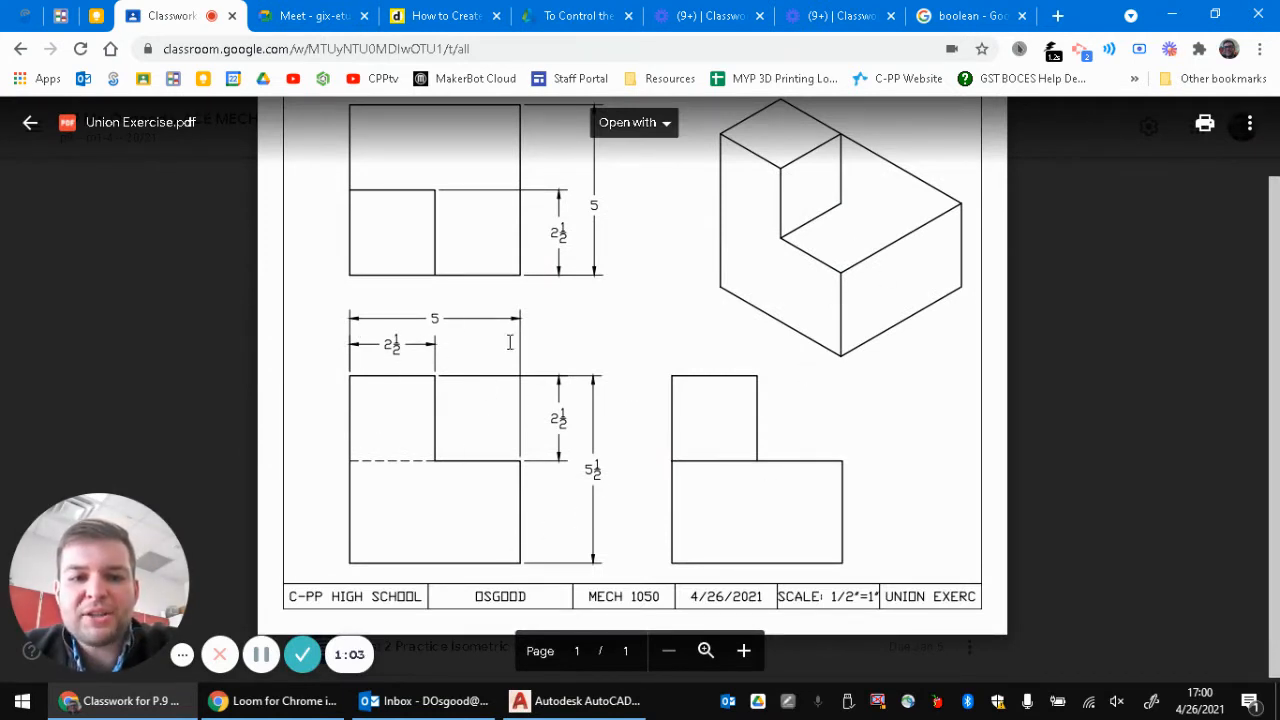
{"action": "left_click", "coordinate": [553, 699]}
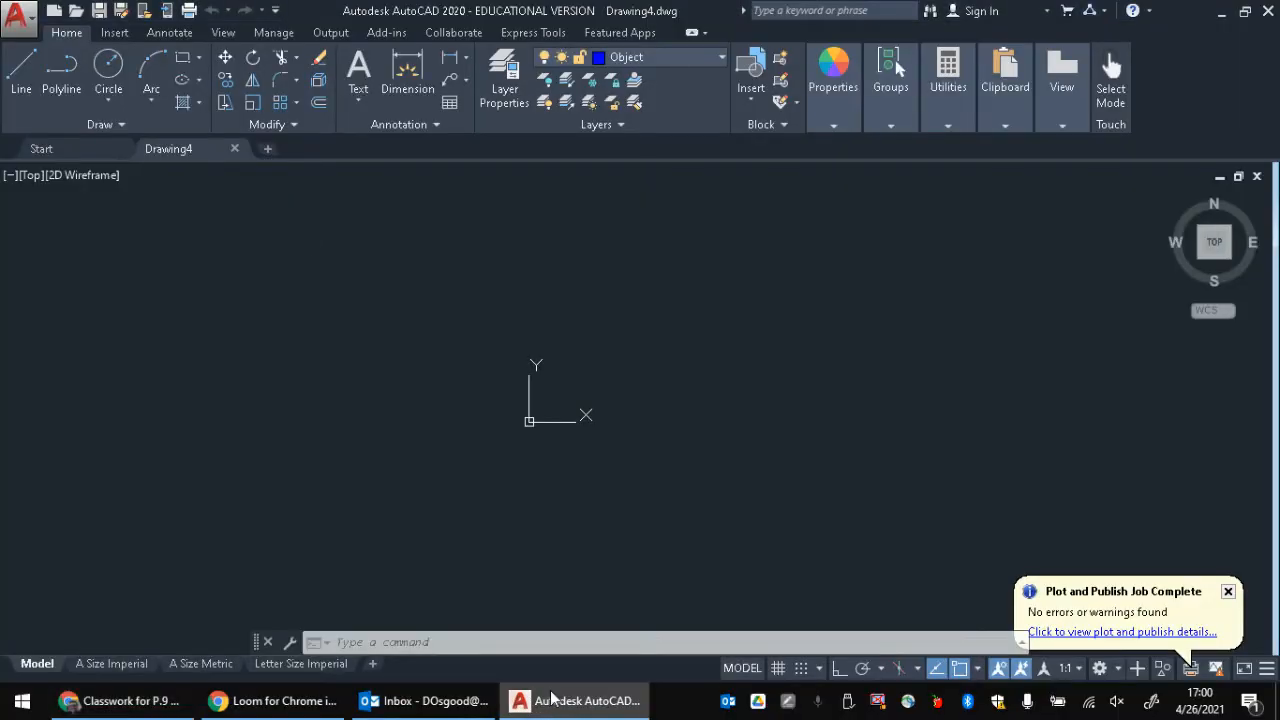
Draw a 5 by 5 rectangle with its first corner at the origin 0,0
{"action": "left_click", "coordinate": [21, 68]}
{"action": "left_click", "coordinate": [61, 68]}
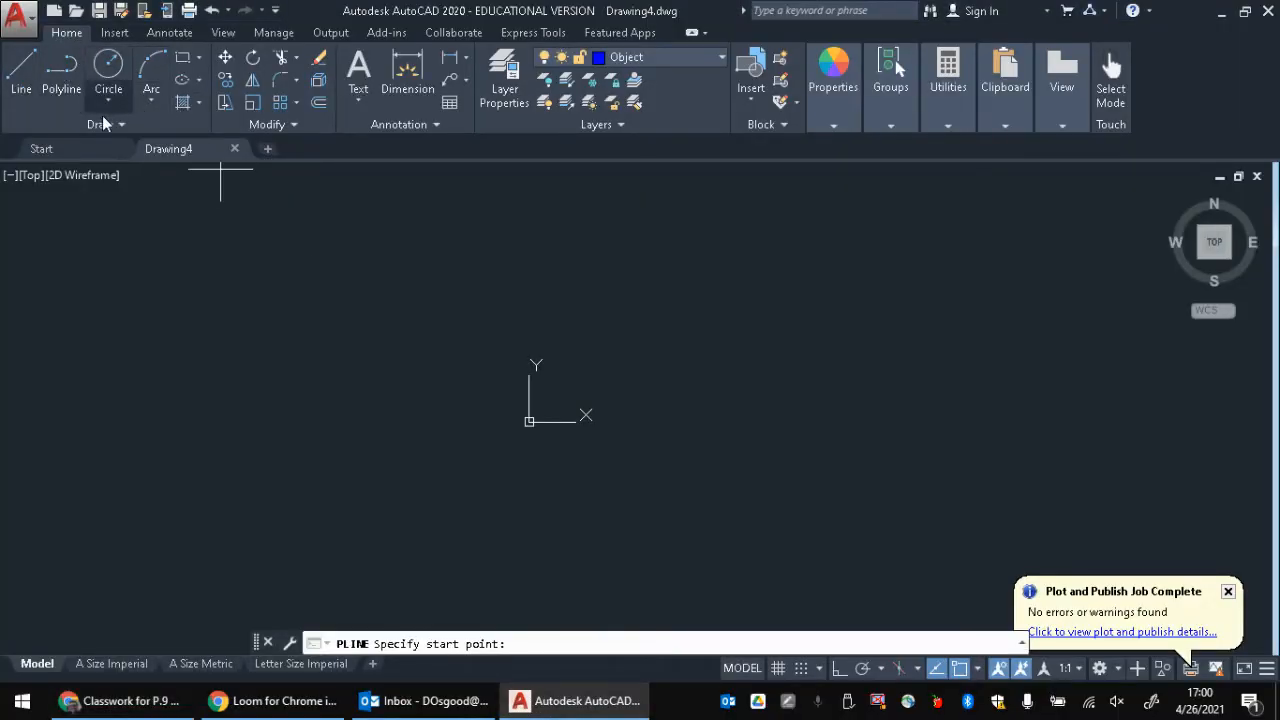
{"action": "left_click", "coordinate": [183, 57]}
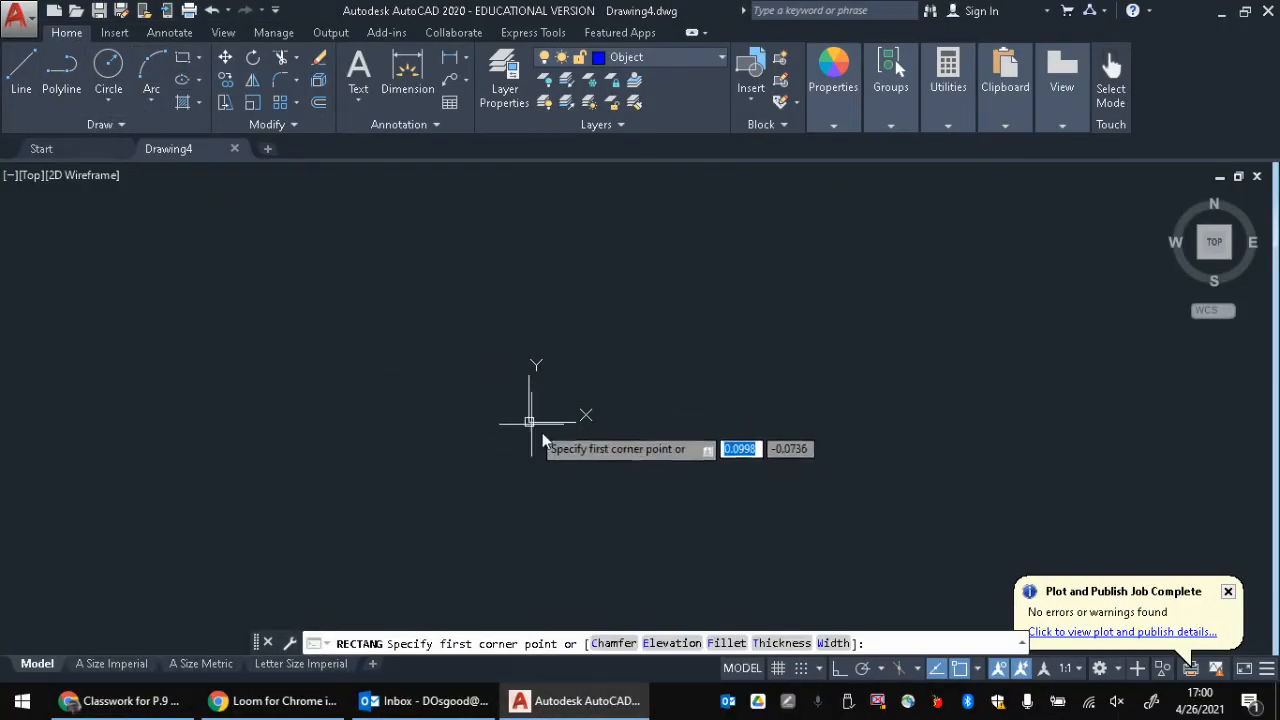
{"action": "type", "text": "0,0"}
{"action": "key", "text": "Return"}
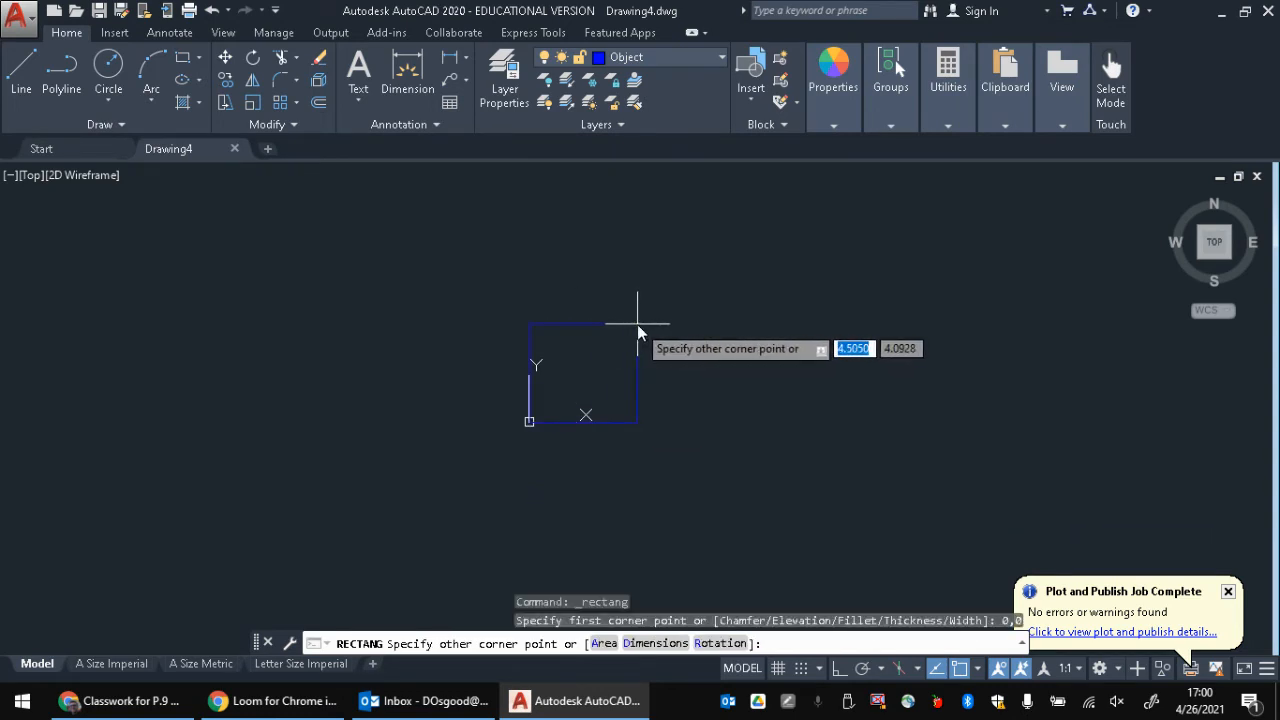
{"action": "type", "text": "5"}
{"action": "key", "text": "Tab"}
{"action": "type", "text": "5"}
{"action": "key", "text": "Return"}
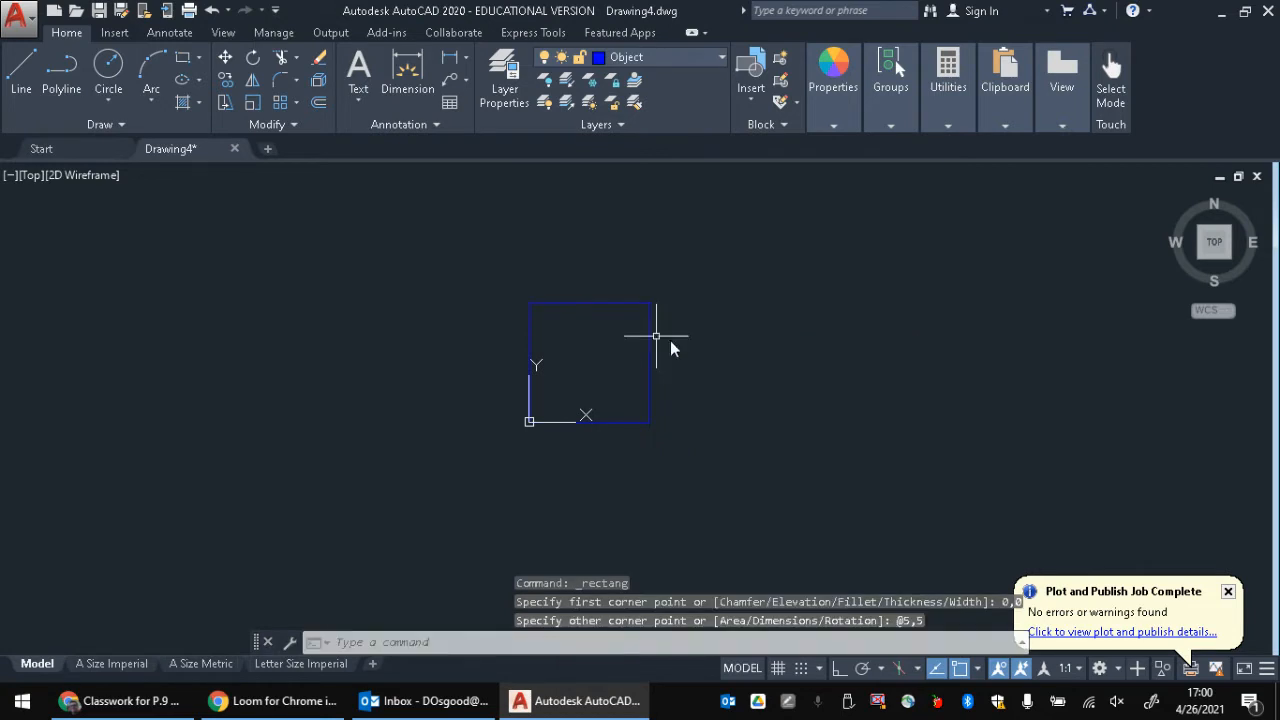
Extrude the square profile to a height of 3 to form the base block
{"action": "middle_click_drag", "start_coordinate": [722, 425], "coordinate": [711, 320], "text": "shift"}
{"action": "type", "text": "ext"}
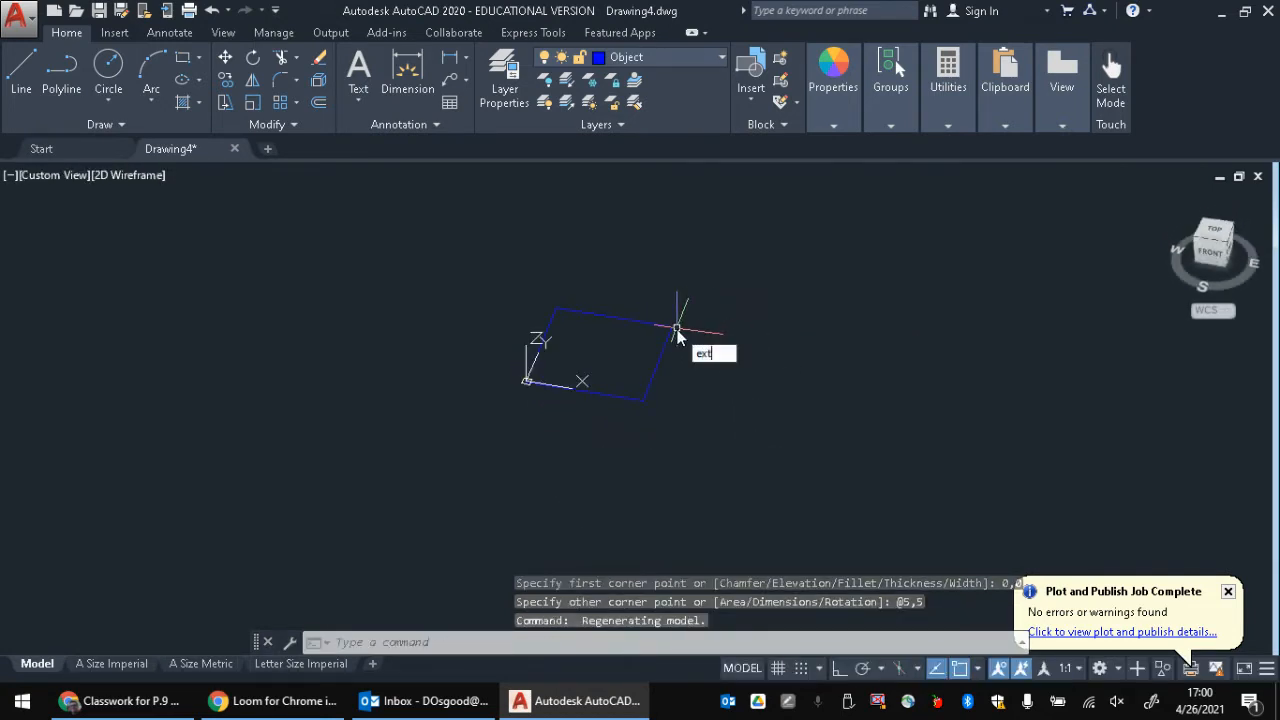
{"action": "type", "text": "r"}
{"action": "key", "text": "Return"}
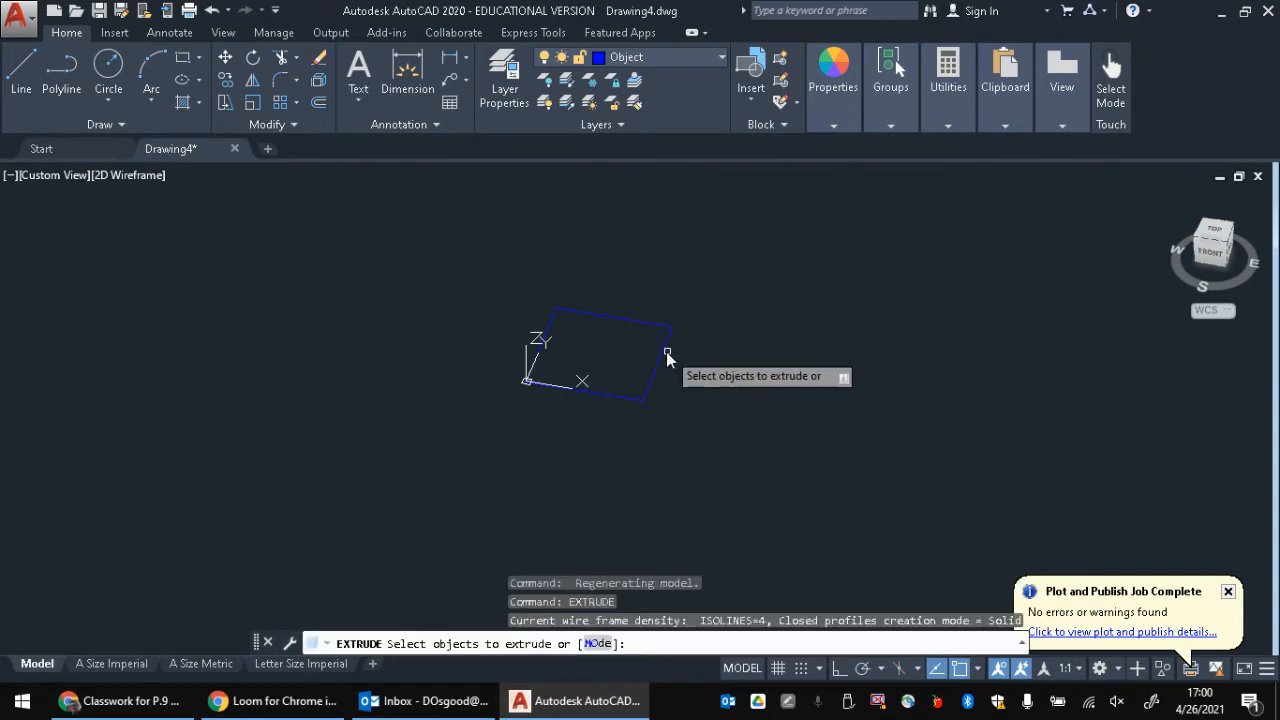
{"action": "left_click", "coordinate": [665, 355]}
{"action": "key", "text": "Return"}
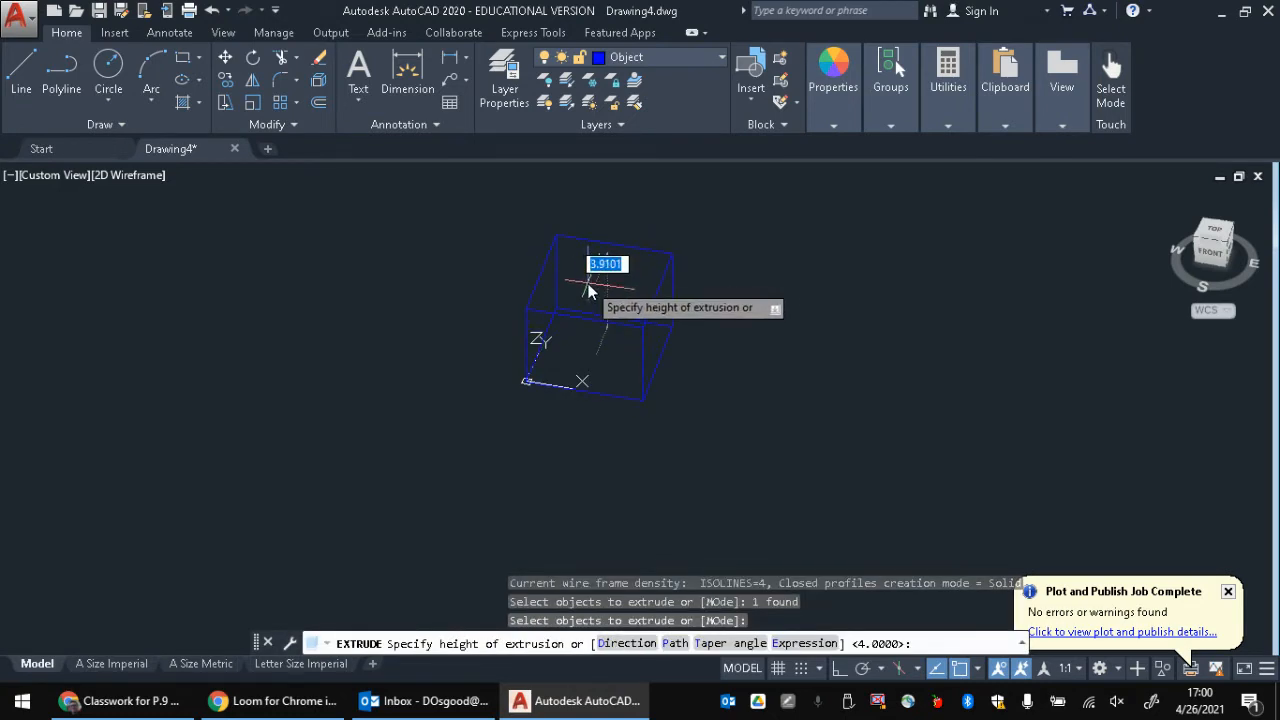
{"action": "type", "text": "3"}
{"action": "key", "text": "Return"}
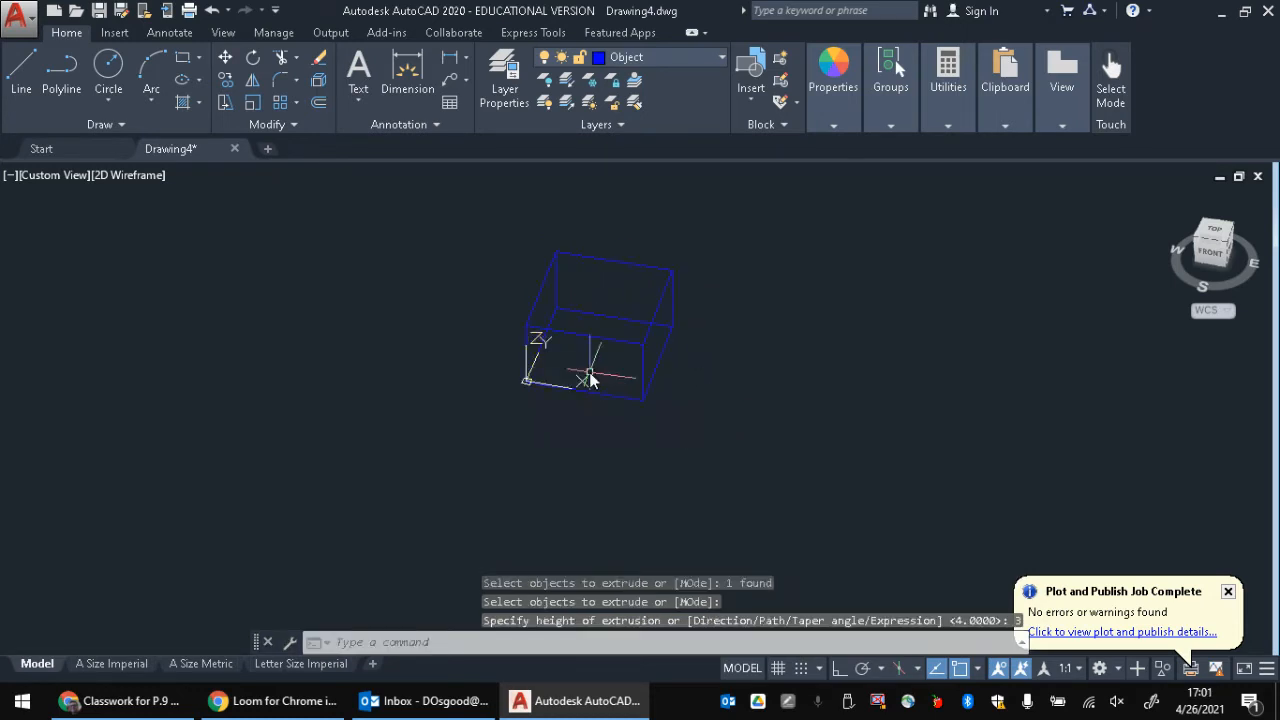
Draw a closed 2.5 by 2.5 square with lines on the block's top face, from the corner above the origin through the adjoining edge midpoints
{"action": "scroll", "coordinate": [639, 269], "scroll_direction": "down", "scroll_amount": 2}
{"action": "scroll", "coordinate": [636, 275], "scroll_direction": "up", "scroll_amount": 4}
{"action": "middle_click_drag", "start_coordinate": [636, 238], "coordinate": [612, 299]}
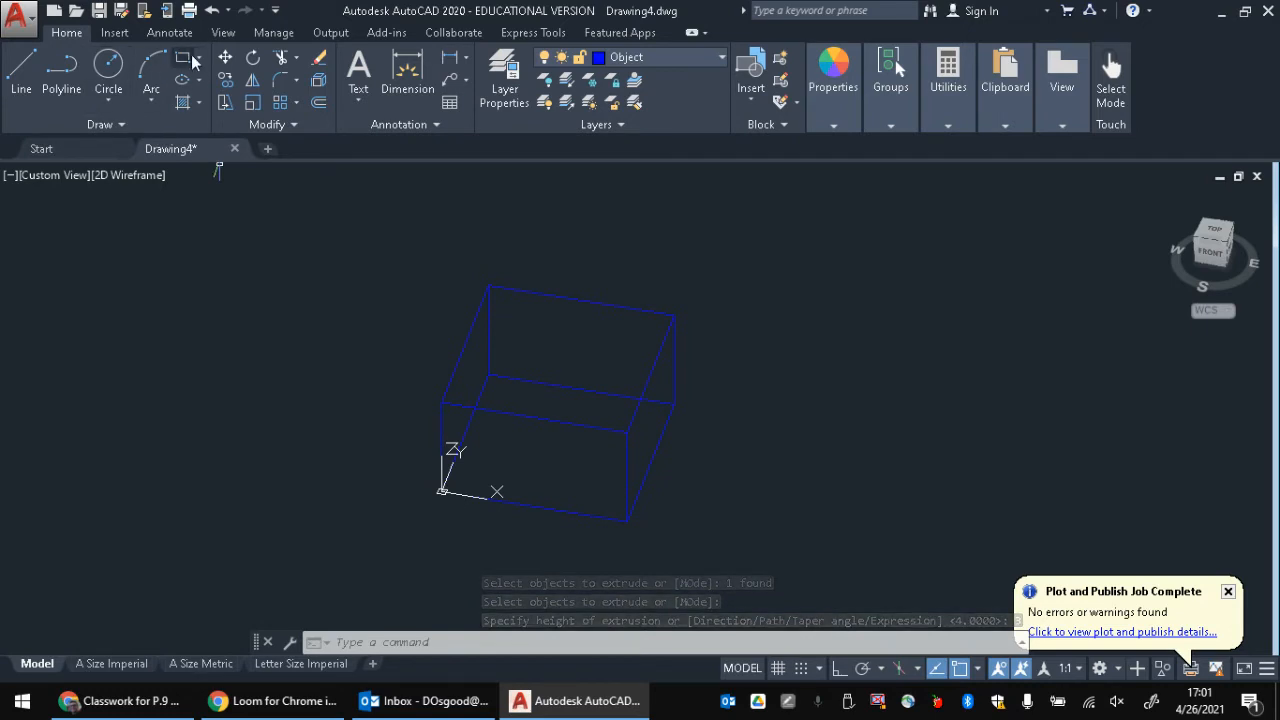
{"action": "left_click", "coordinate": [28, 72]}
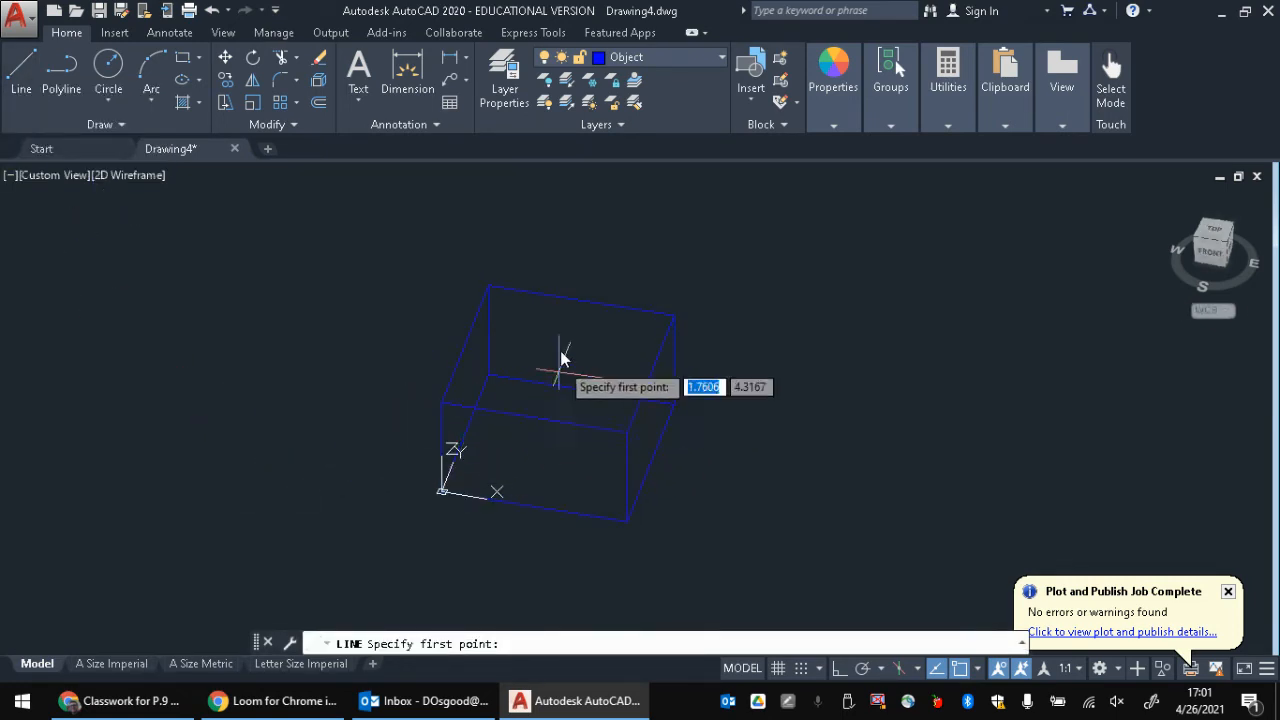
{"action": "scroll", "coordinate": [543, 375], "scroll_direction": "up", "scroll_amount": 4}
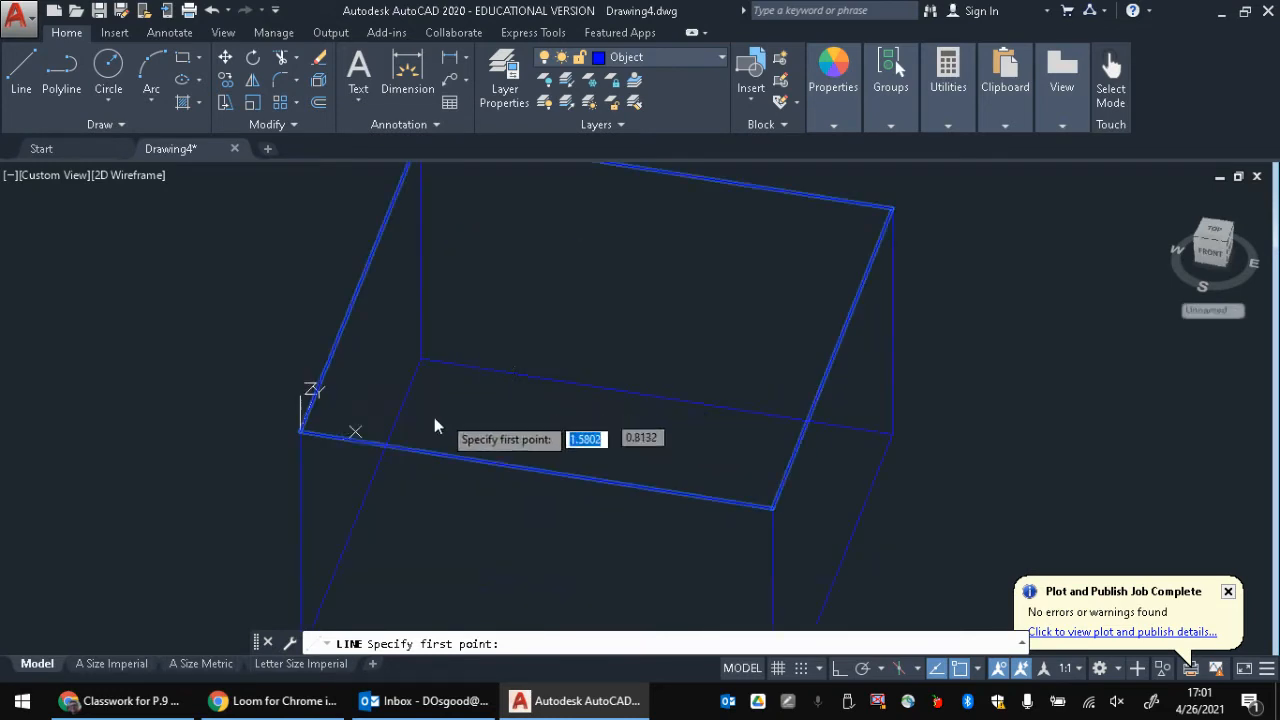
{"action": "left_click", "coordinate": [298, 430]}
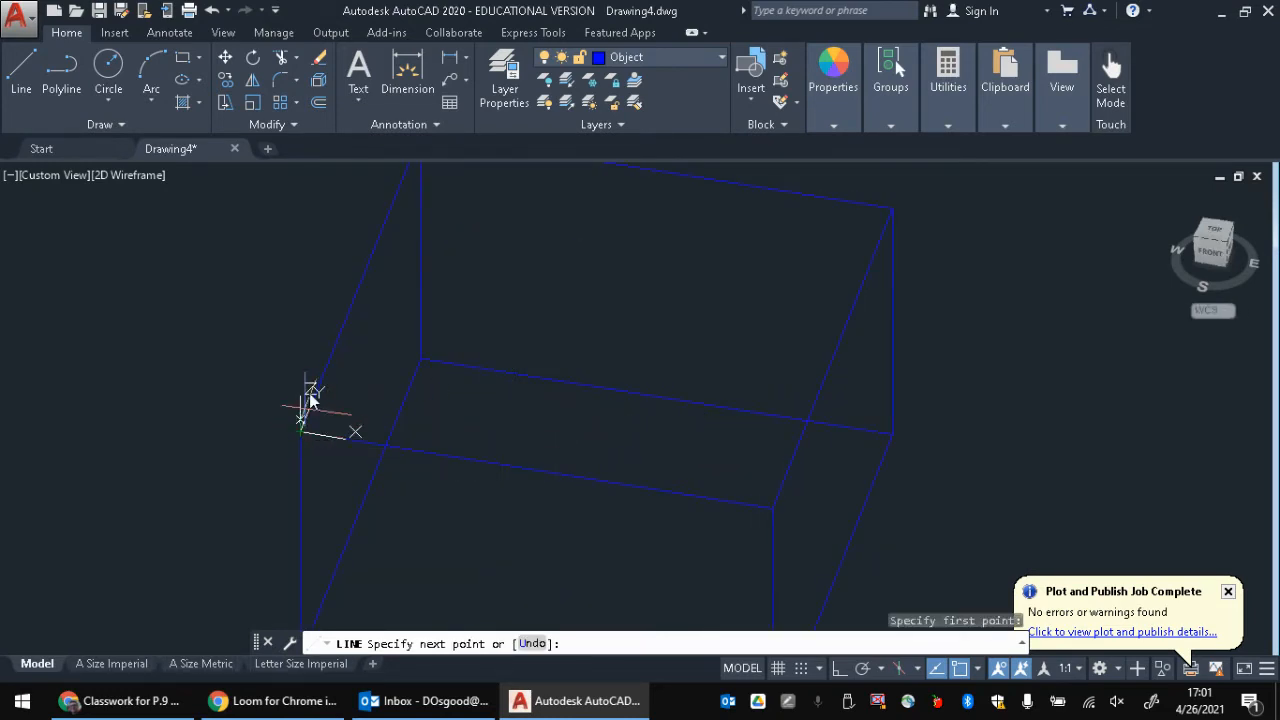
{"action": "left_click", "coordinate": [361, 284]}
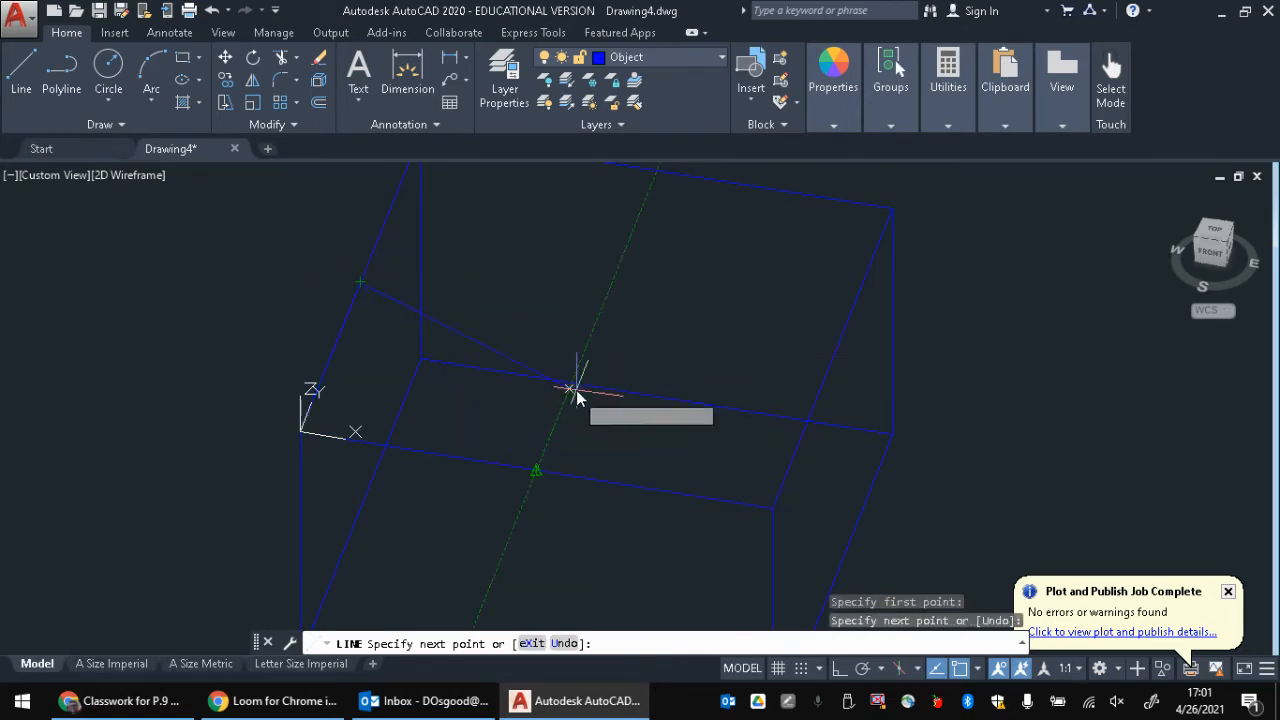
{"action": "left_click", "coordinate": [597, 320]}
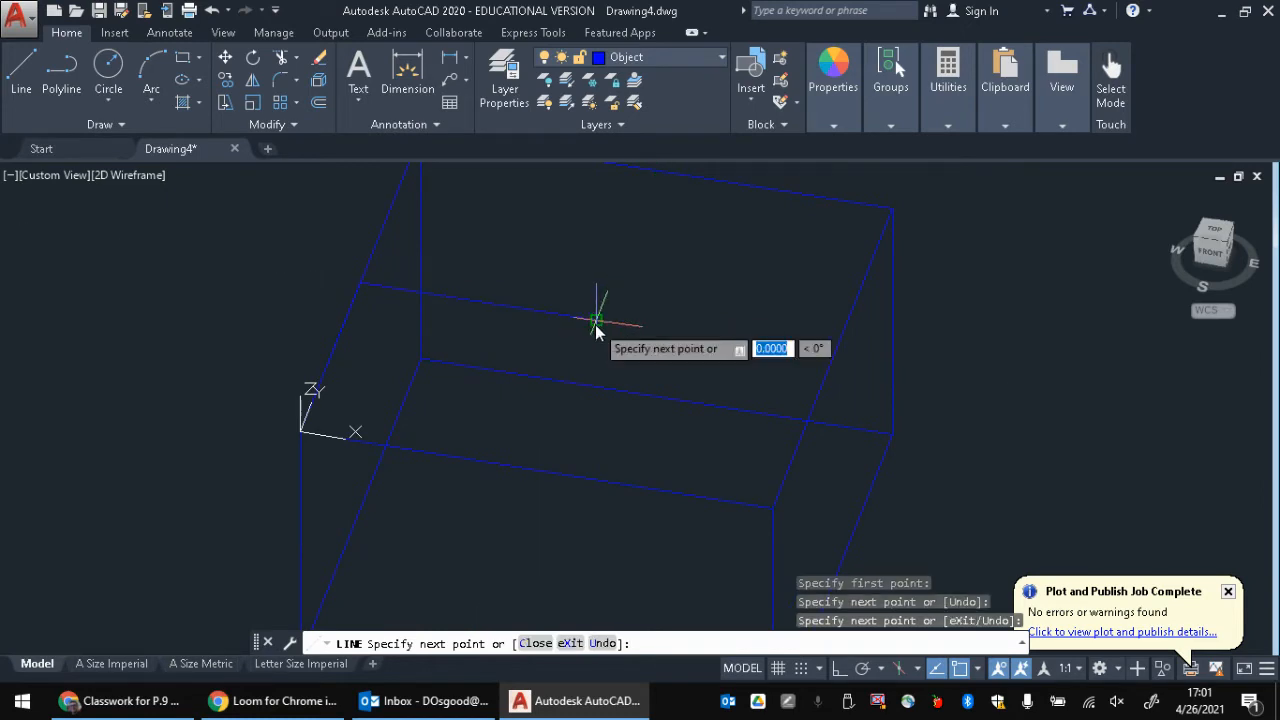
{"action": "left_click", "coordinate": [537, 470]}
{"action": "left_click", "coordinate": [300, 433]}
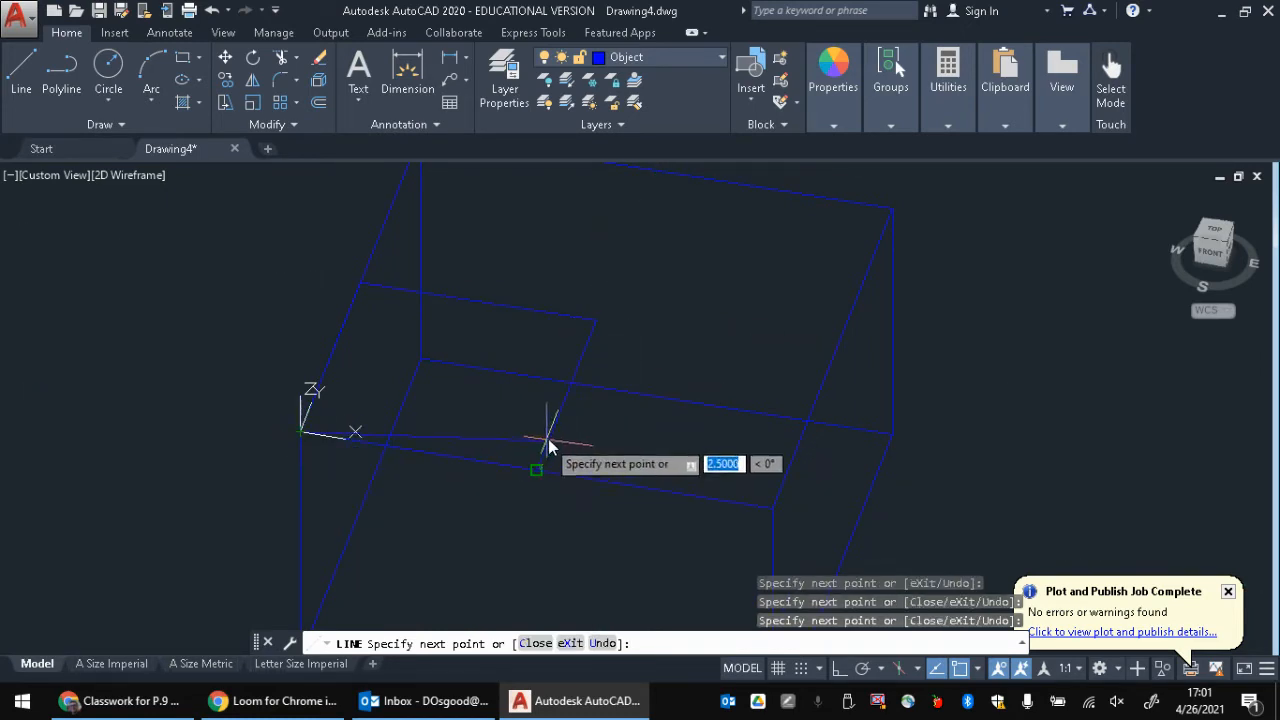
{"action": "key", "text": "Escape"}
{"action": "key", "text": "Escape"}
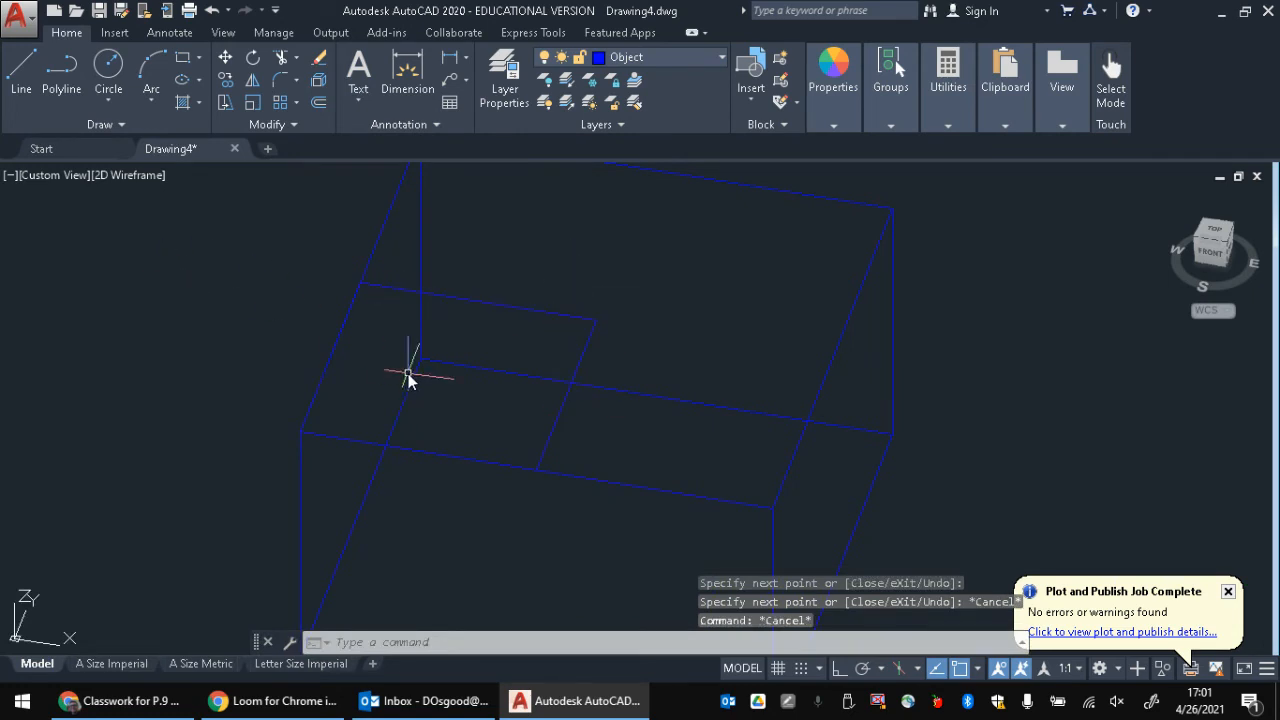
Join the four lines of the small square on the block's top face into one closed polyline
{"action": "left_click", "coordinate": [483, 305]}
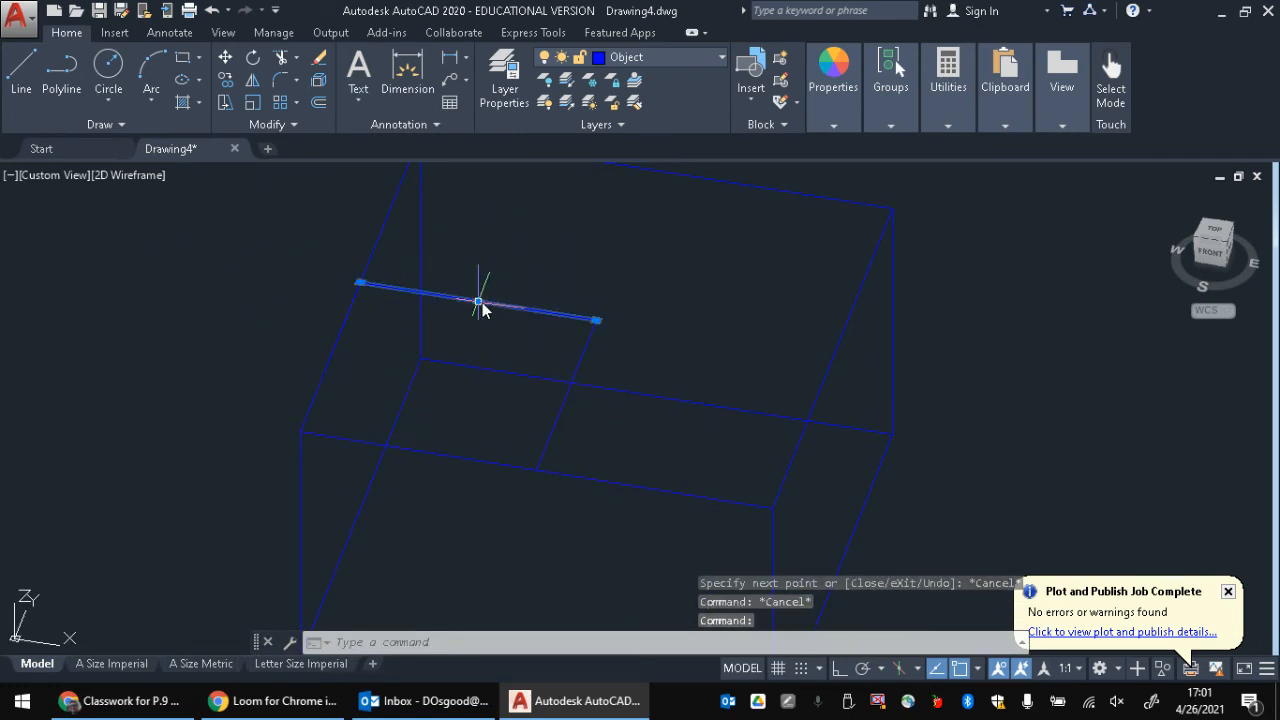
{"action": "left_click", "coordinate": [283, 236]}
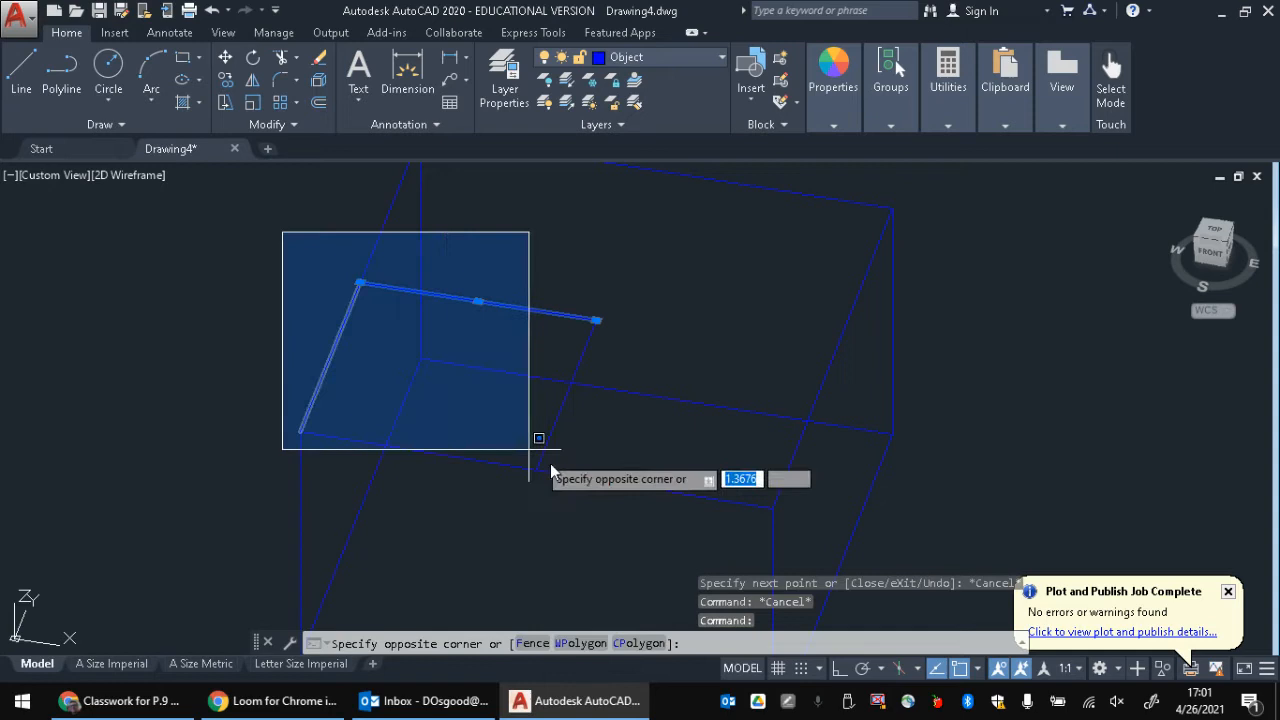
{"action": "left_click", "coordinate": [642, 540]}
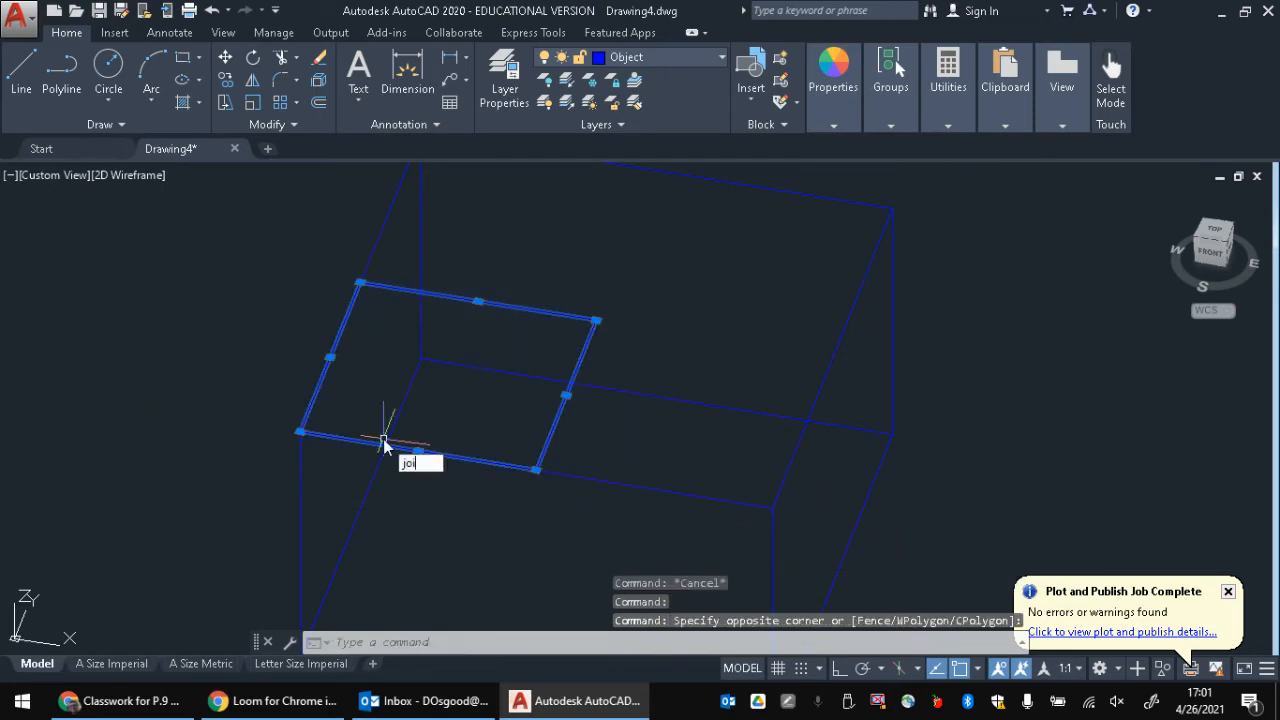
{"action": "type", "text": "JOIN"}
{"action": "key", "text": "Return"}
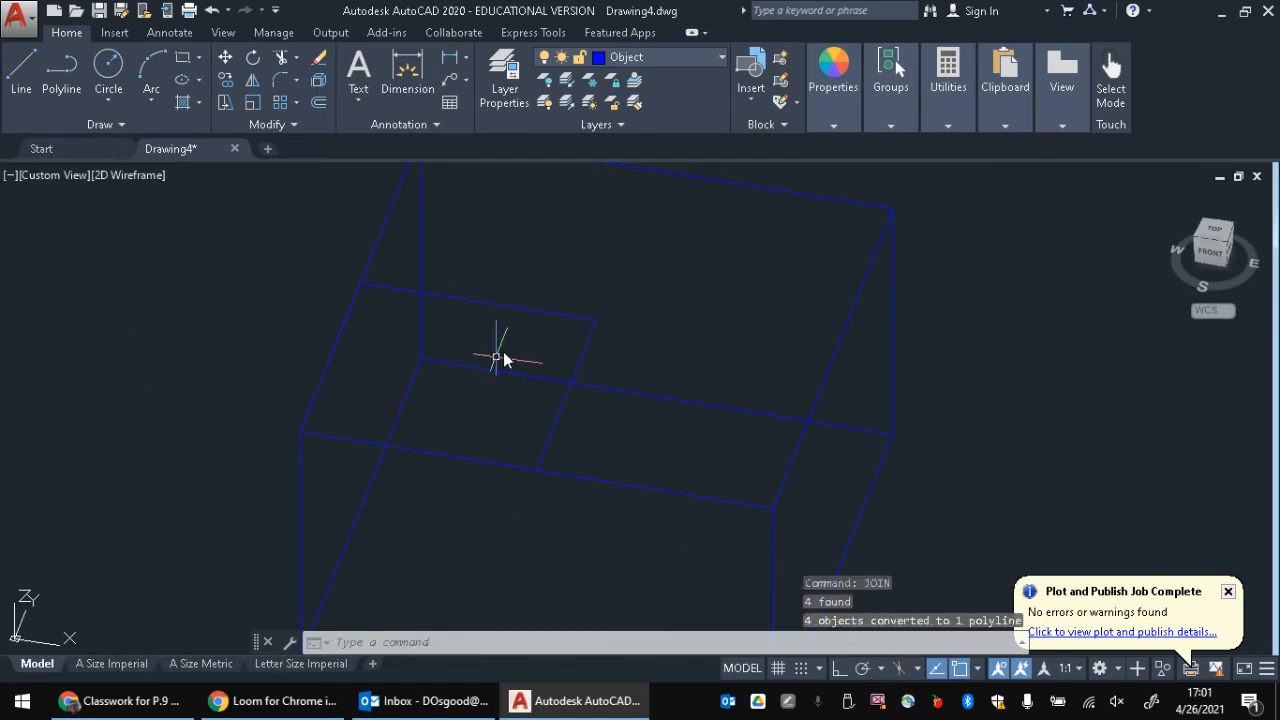
Extrude the joined 2.5 by 2.5 square upward from the block's top face to a height of 2
{"action": "left_click", "coordinate": [523, 306]}
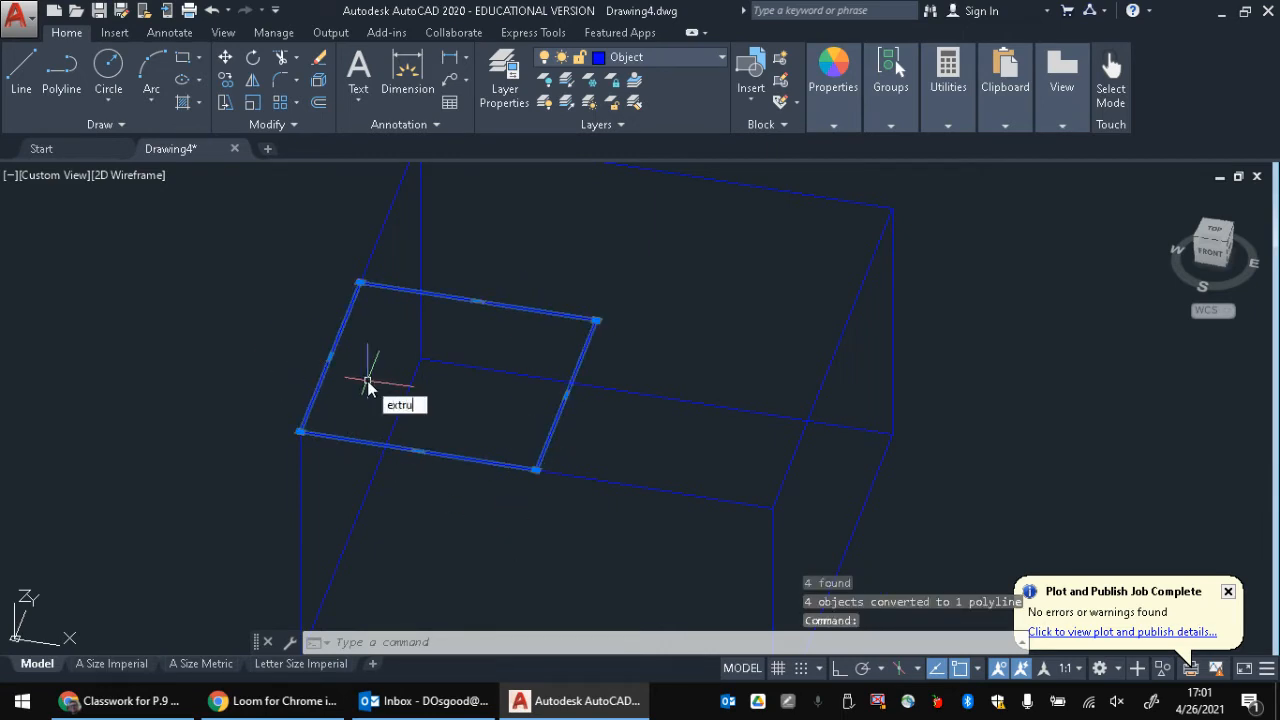
{"action": "type", "text": "extru"}
{"action": "key", "text": "Return"}
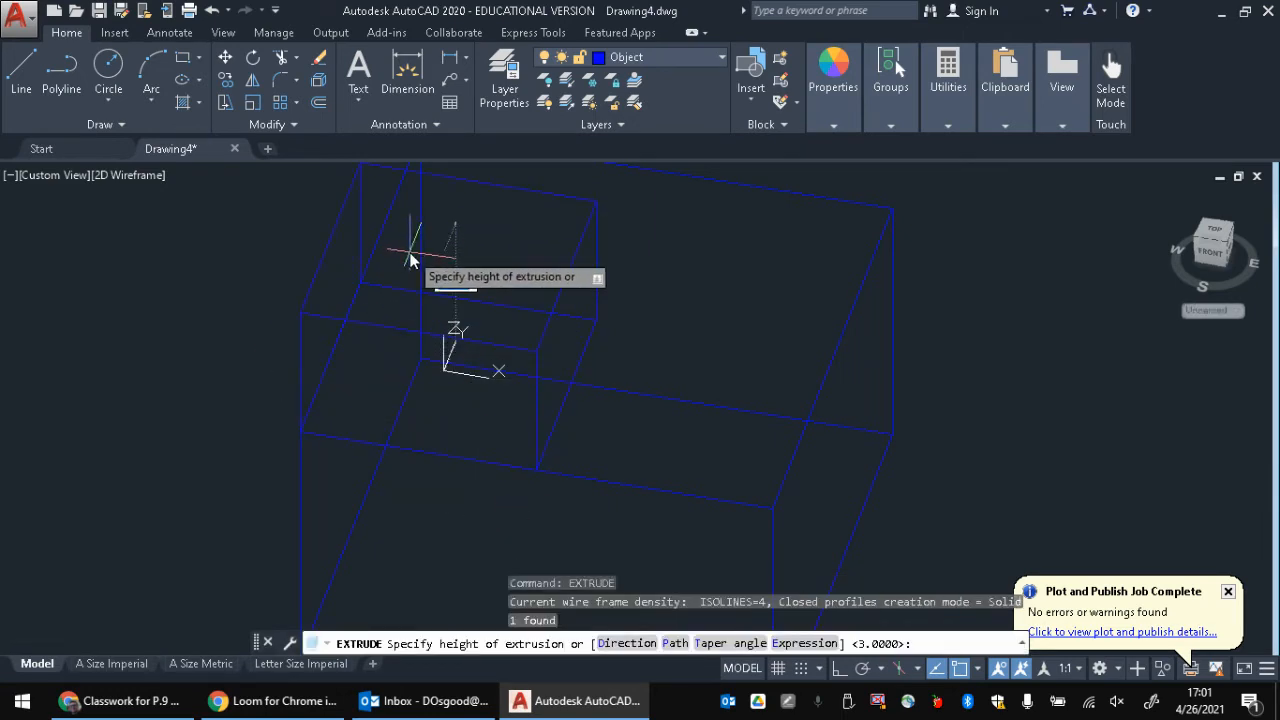
{"action": "scroll", "coordinate": [425, 256], "scroll_direction": "down", "scroll_amount": 2}
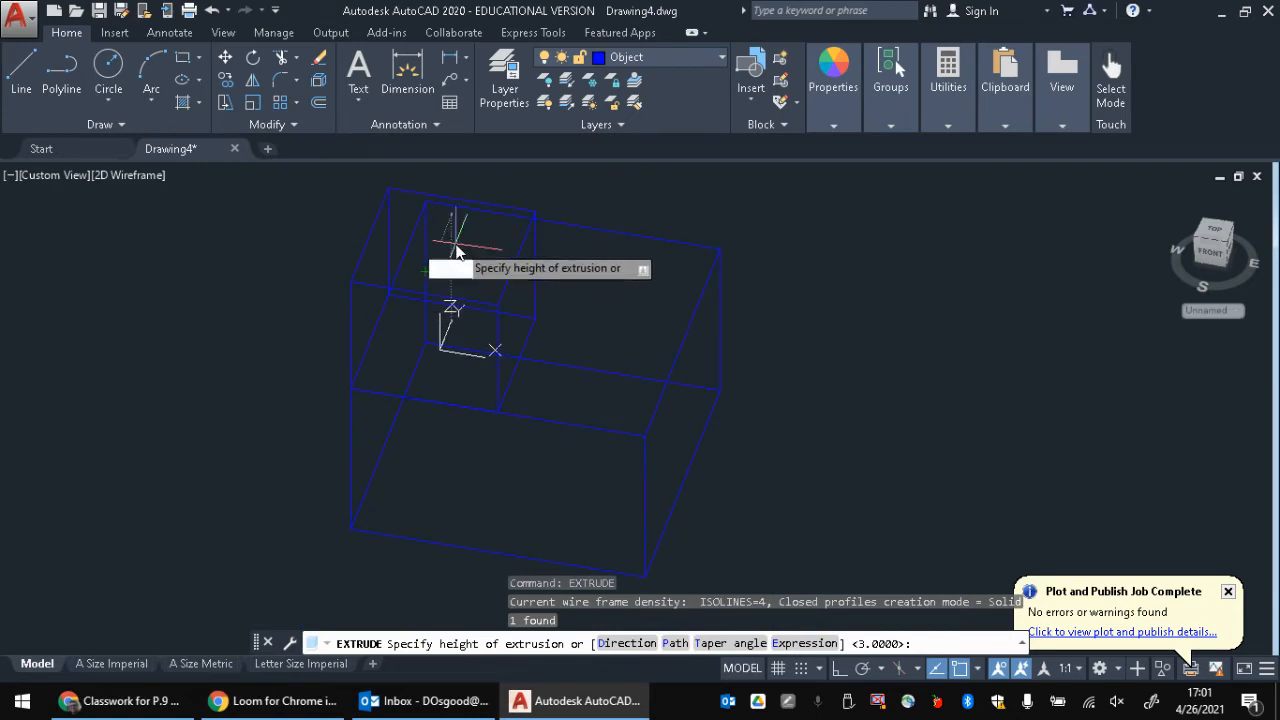
{"action": "type", "text": "2"}
{"action": "key", "text": "Return"}
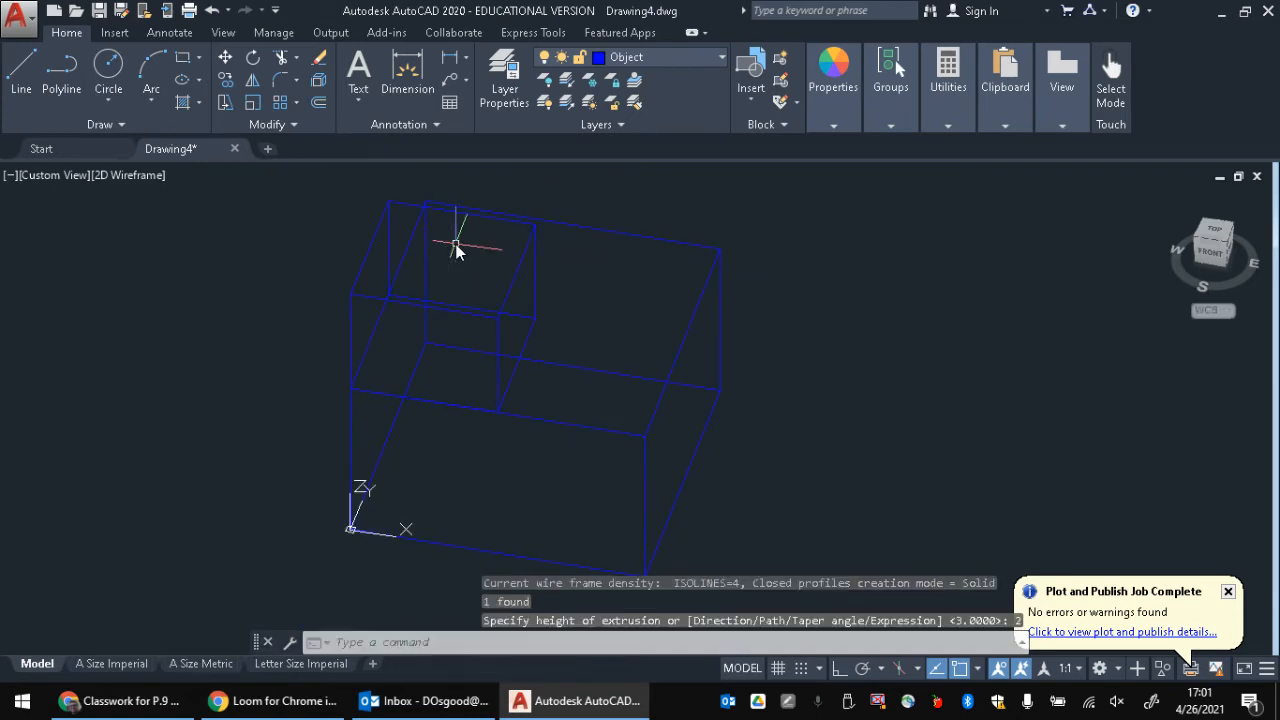
Select the small block and the base block to check whether they are separate solids, and clear the selection
{"action": "left_click", "coordinate": [506, 315]}
{"action": "left_click", "coordinate": [680, 353]}
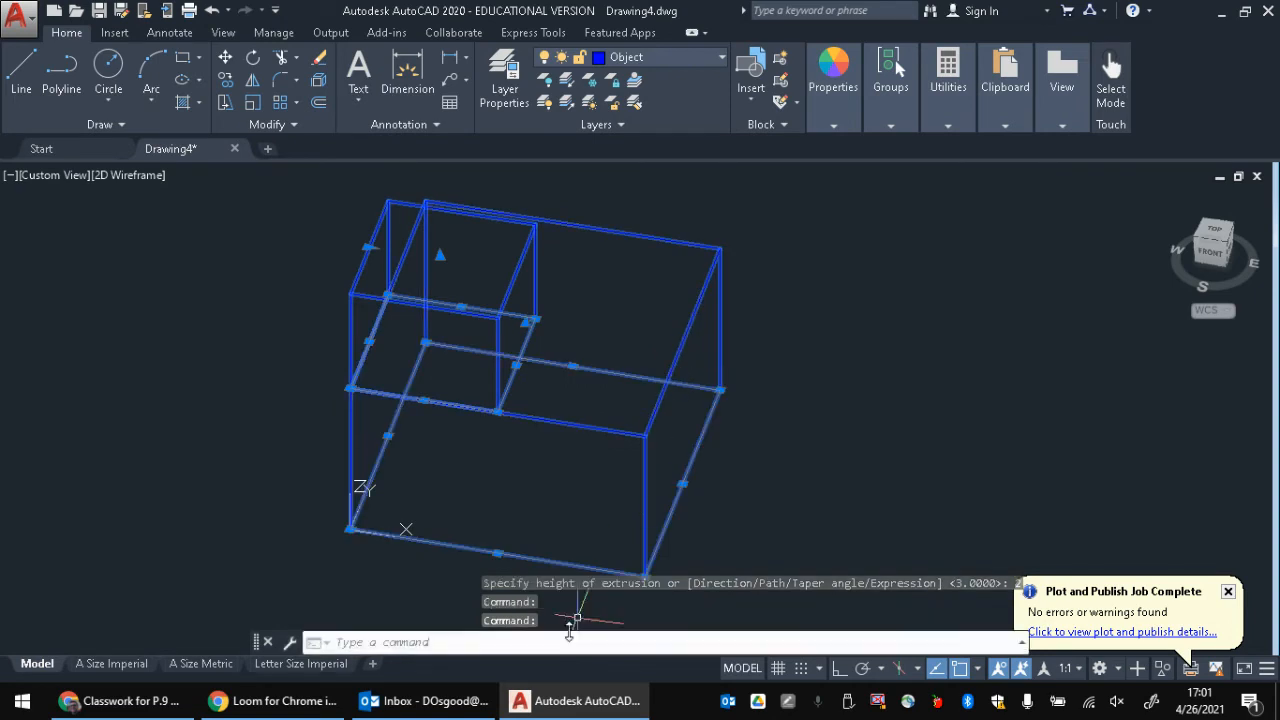
{"action": "key", "text": "Escape"}
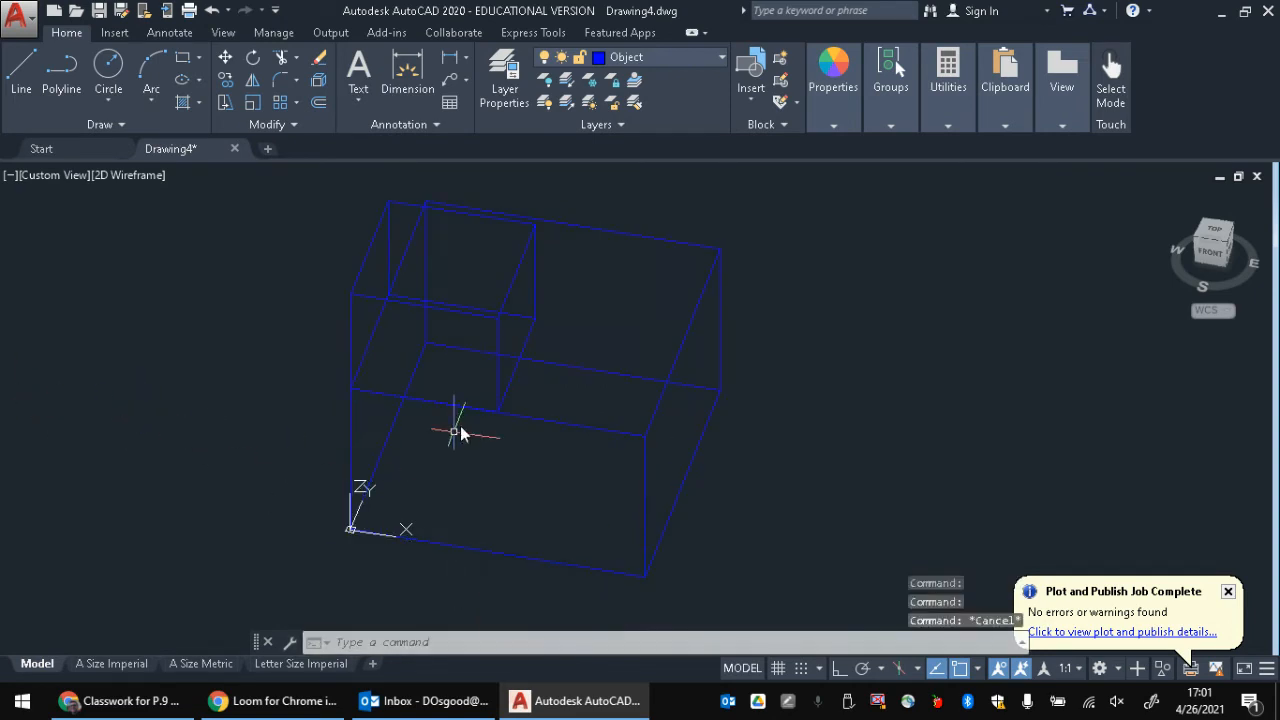
{"action": "left_click", "coordinate": [500, 336]}
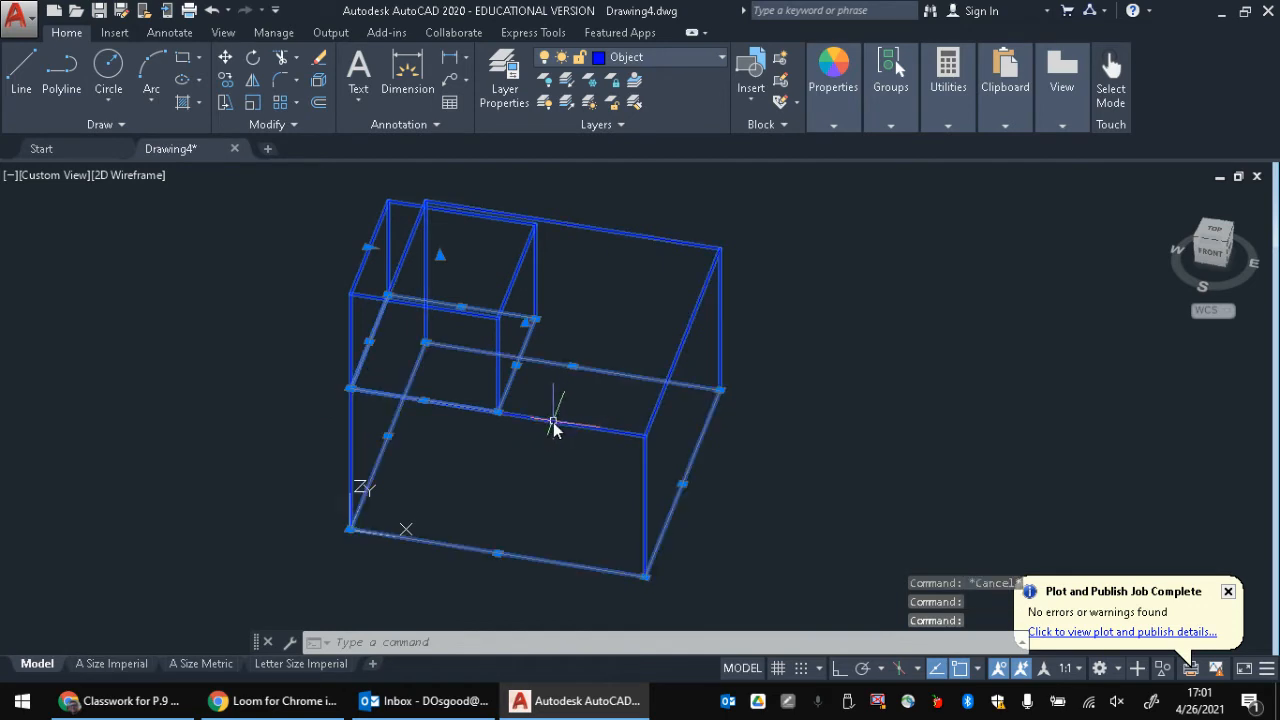
{"action": "key", "text": "Escape"}
{"action": "key", "text": "Escape"}
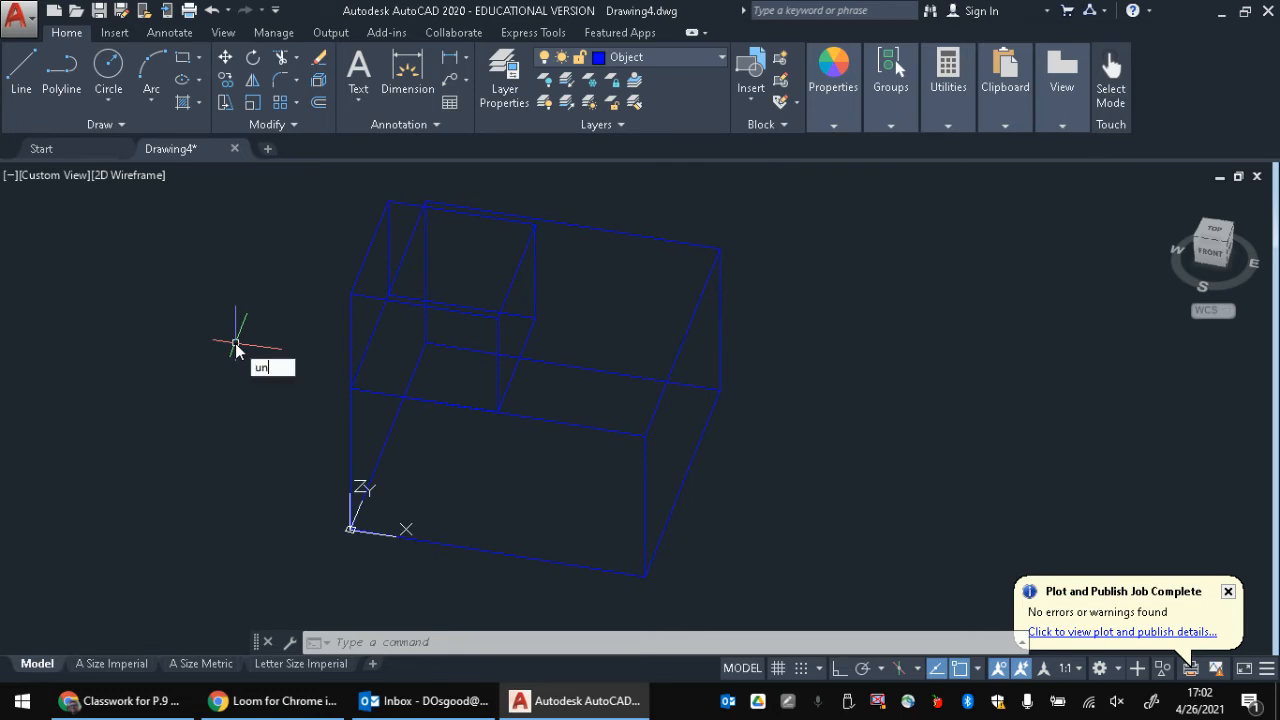
{"action": "type", "text": "on"}
{"action": "key", "text": "Return"}
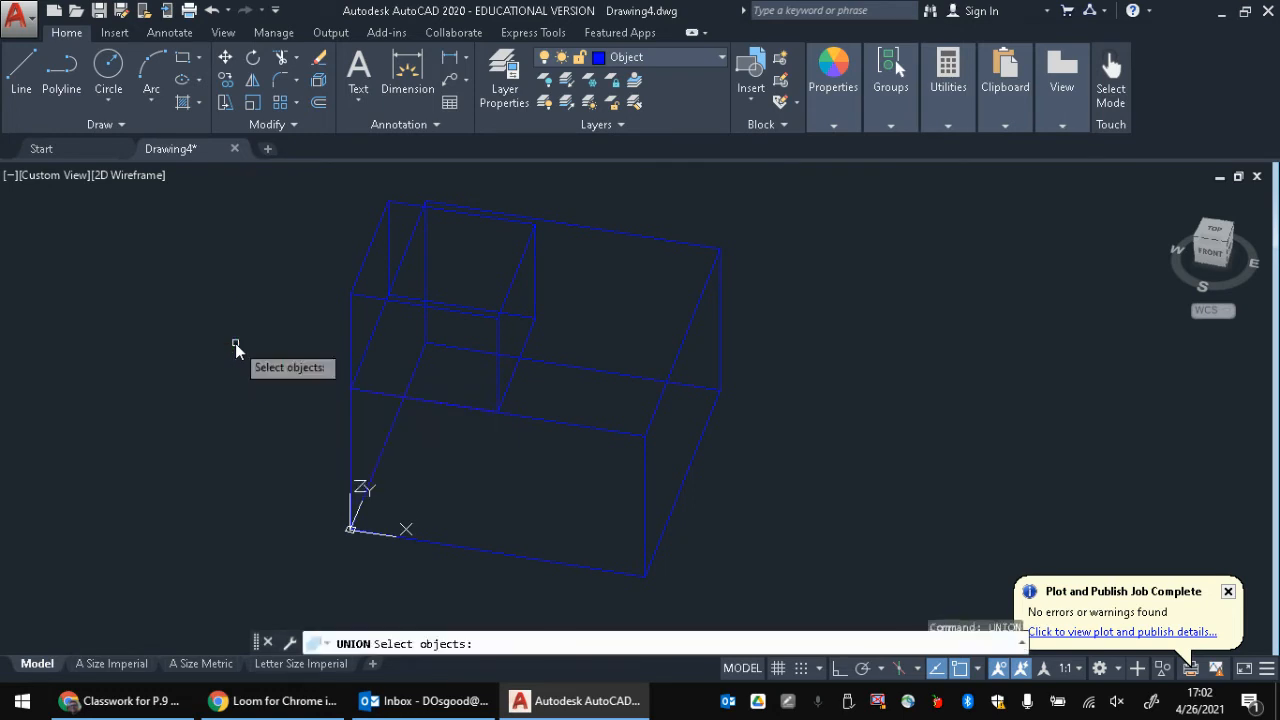
{"action": "key", "text": "Escape"}
{"action": "key", "text": "Escape"}
{"action": "key", "text": "Escape"}
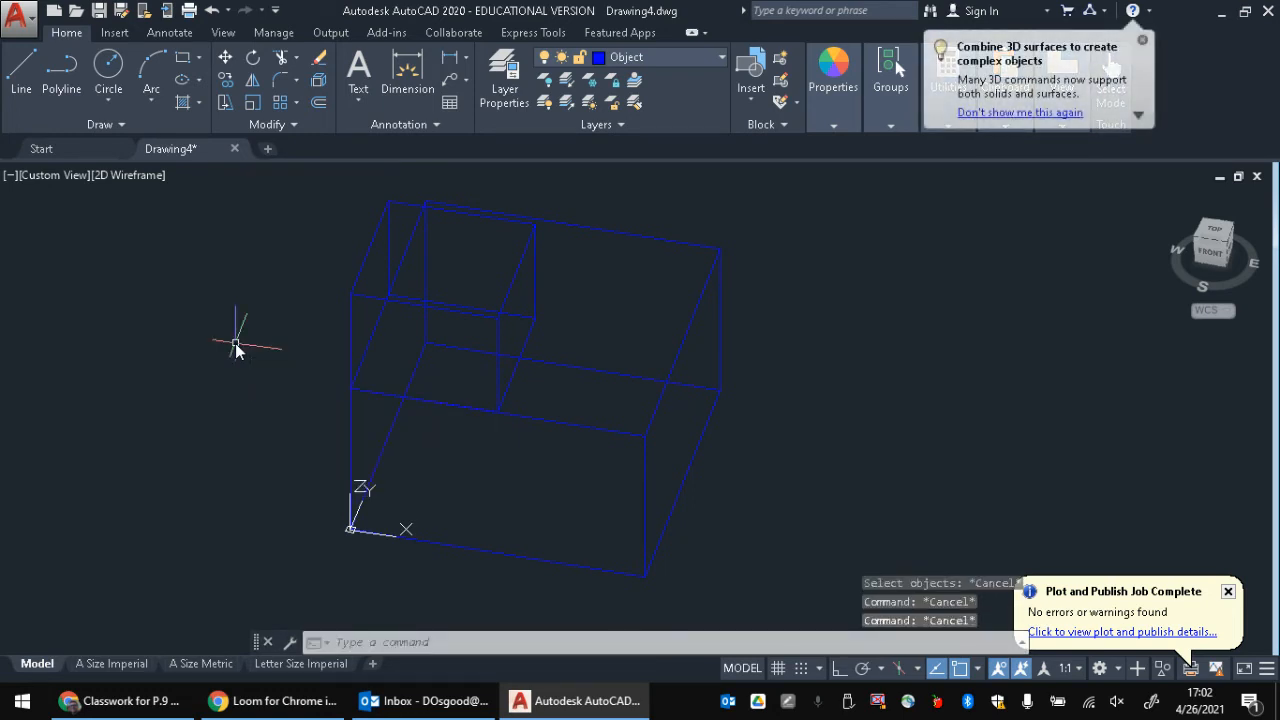
Try uniting the base block and the small block with the BOOLEAN (UNION) command, and undo the union
{"action": "type", "text": "bol"}
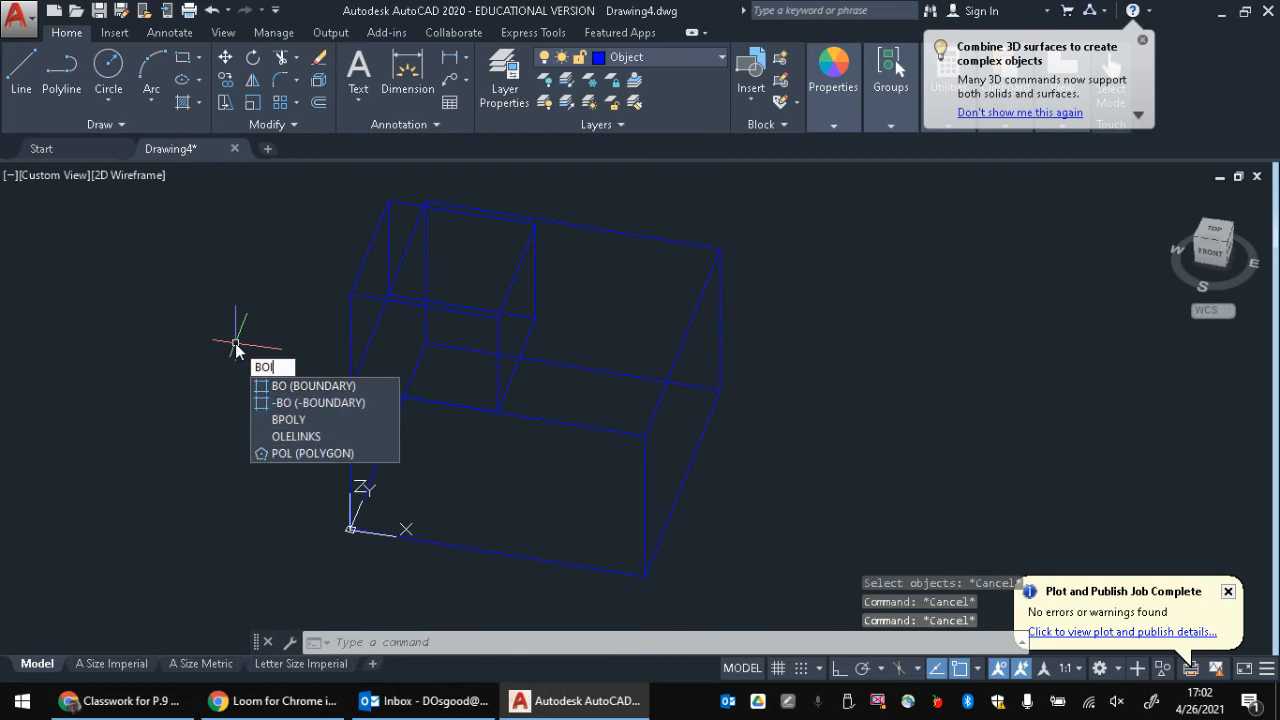
{"action": "type", "text": "o"}
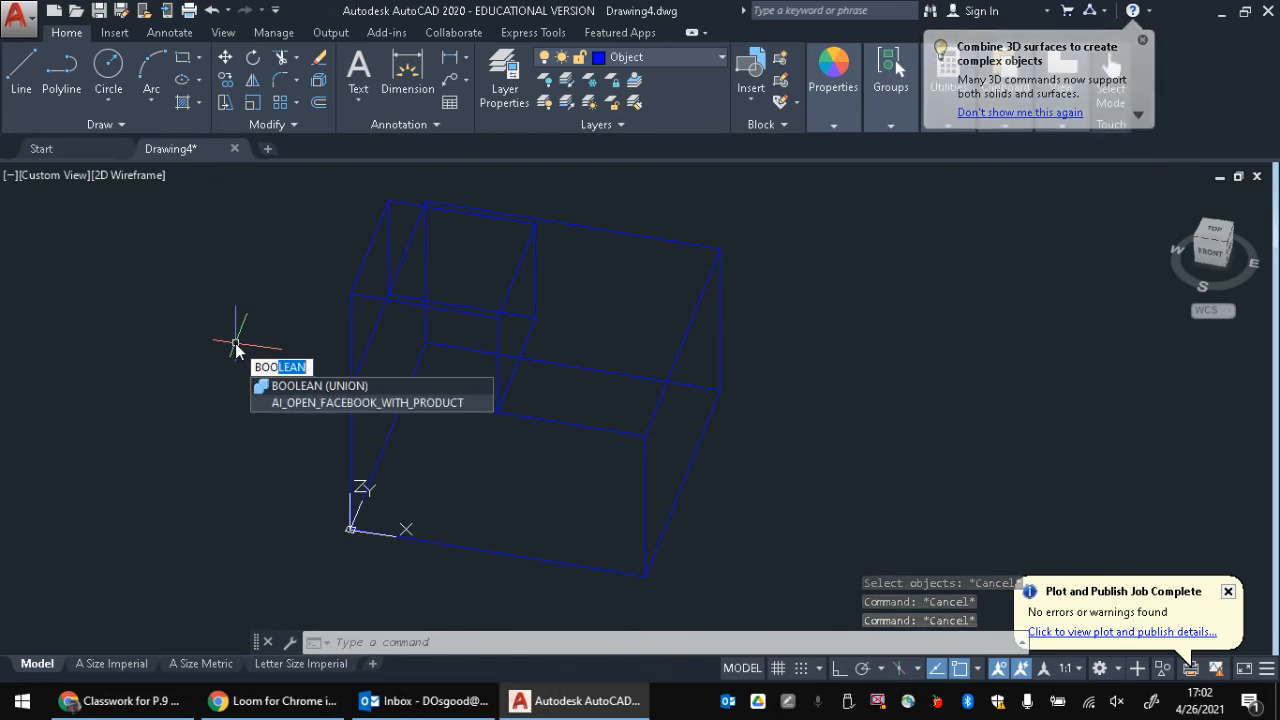
{"action": "left_click", "coordinate": [342, 386]}
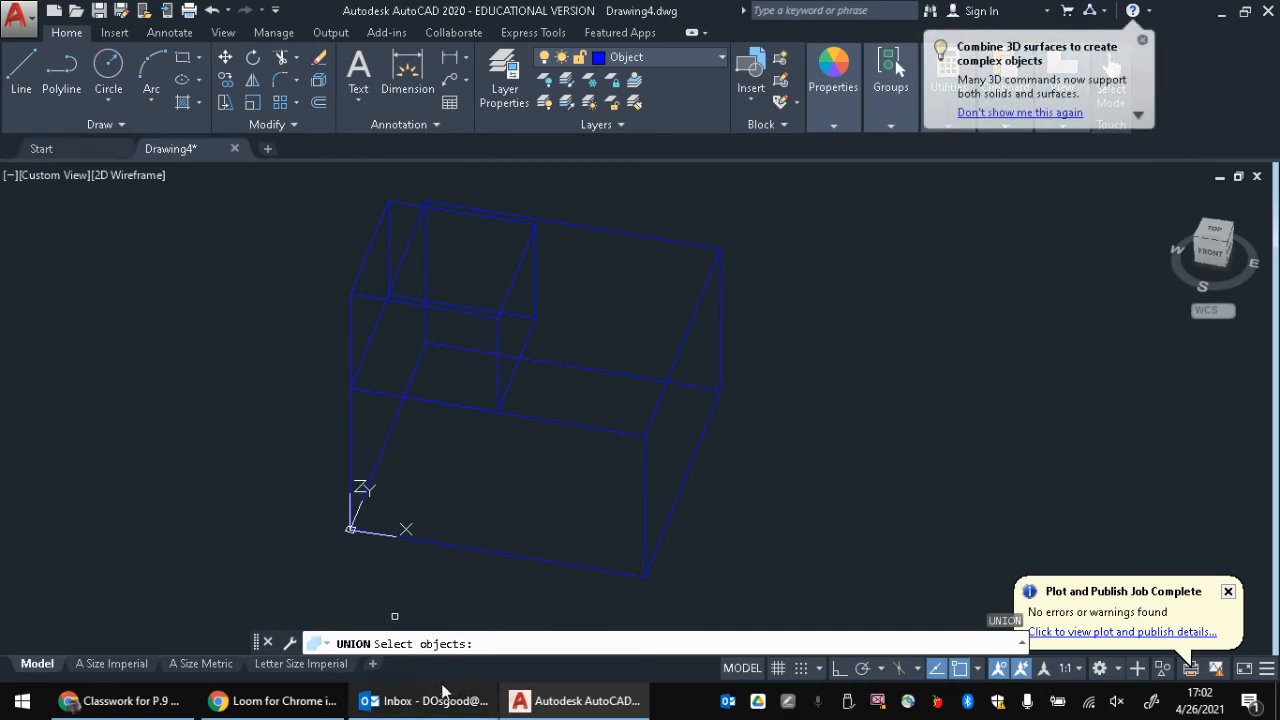
{"action": "left_click", "coordinate": [584, 428]}
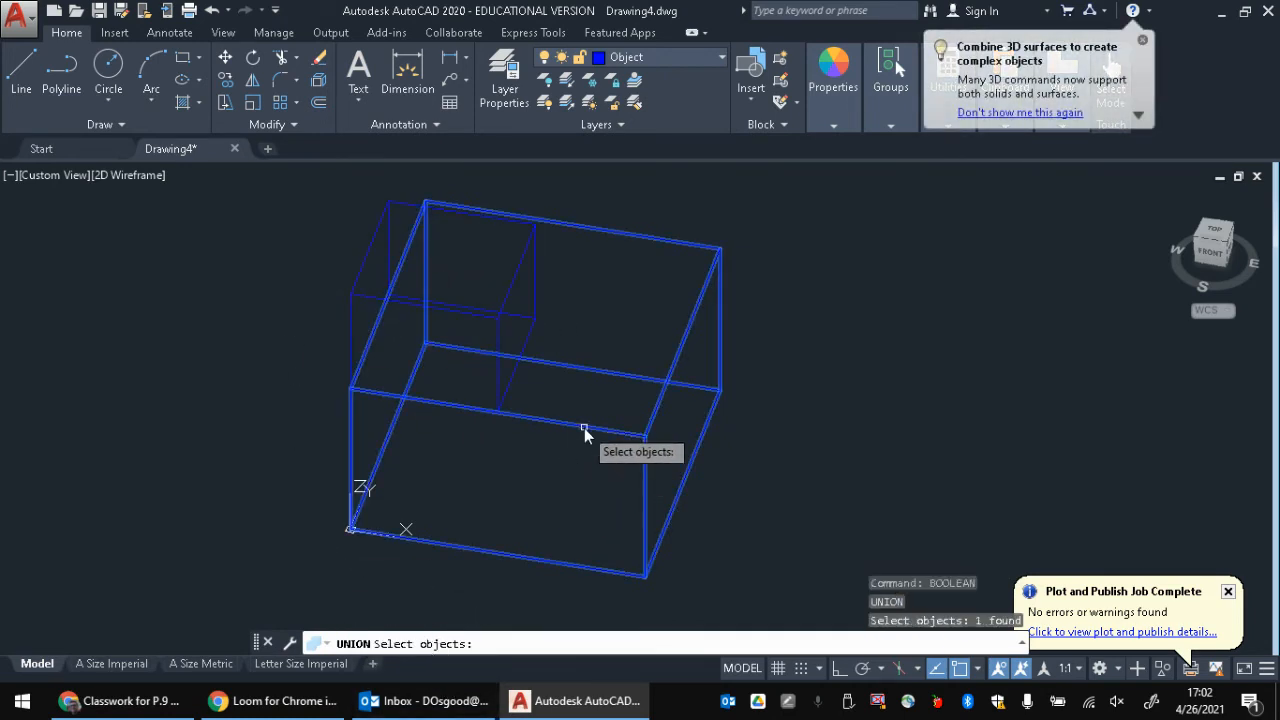
{"action": "left_click", "coordinate": [502, 313]}
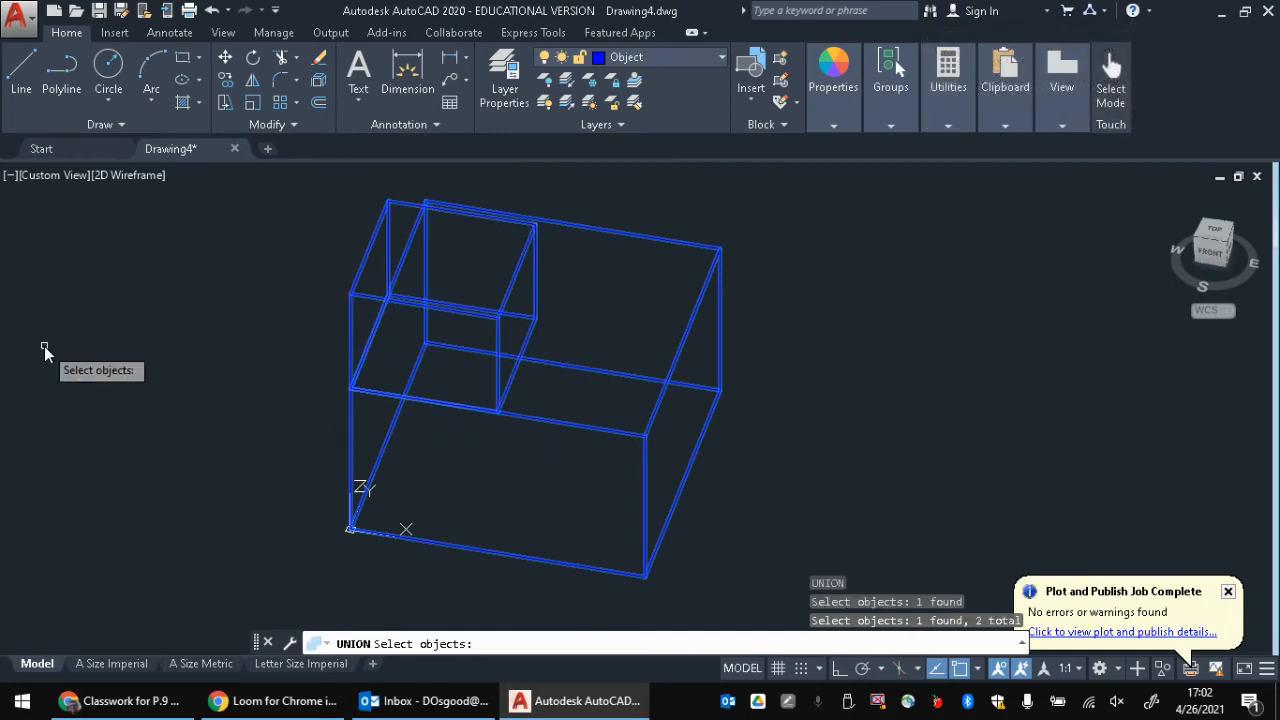
{"action": "key", "text": "Return"}
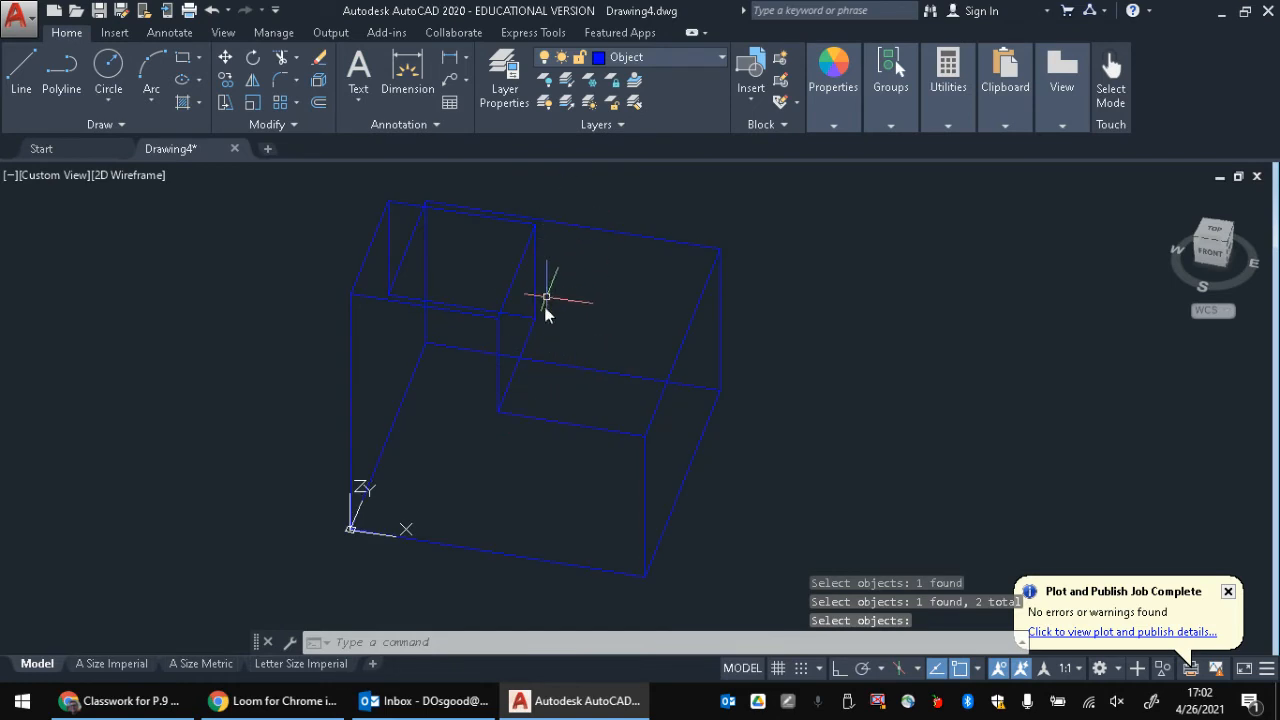
{"action": "key", "text": "ctrl+z"}
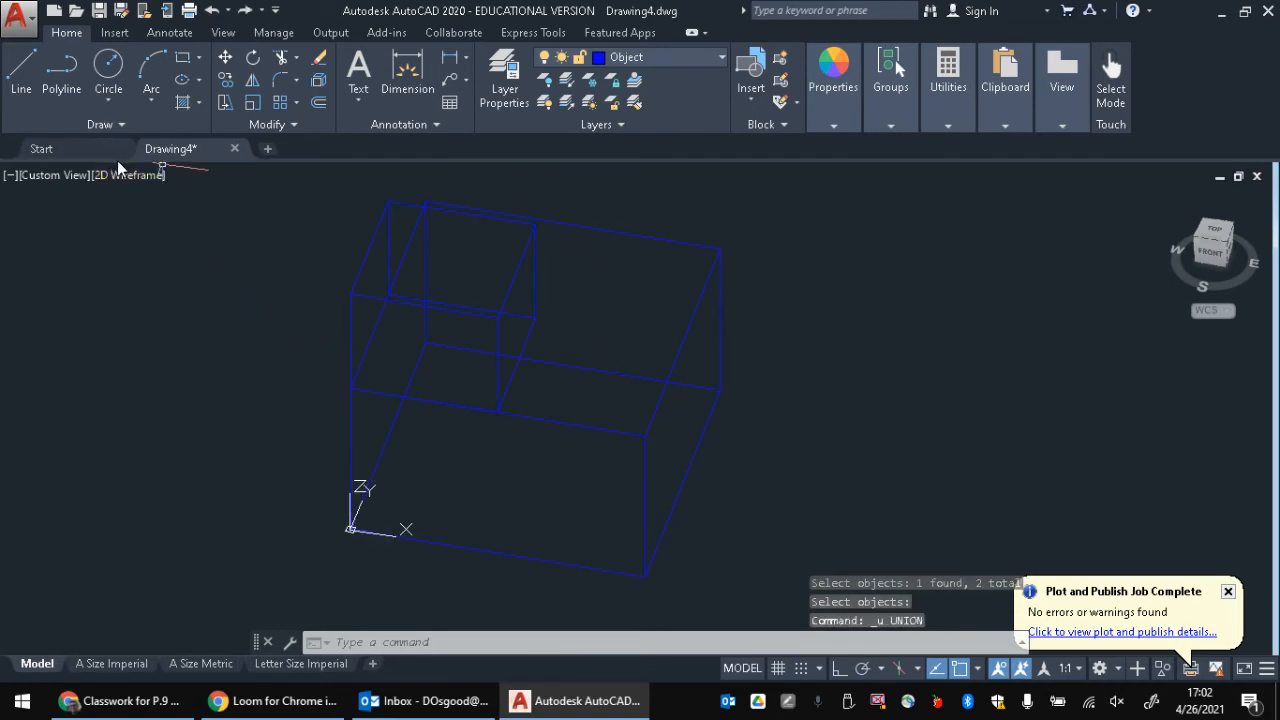
Change the viewport's visual style from 2D Wireframe to Conceptual and view the two blocks from a lower angle
{"action": "left_click", "coordinate": [126, 175]}
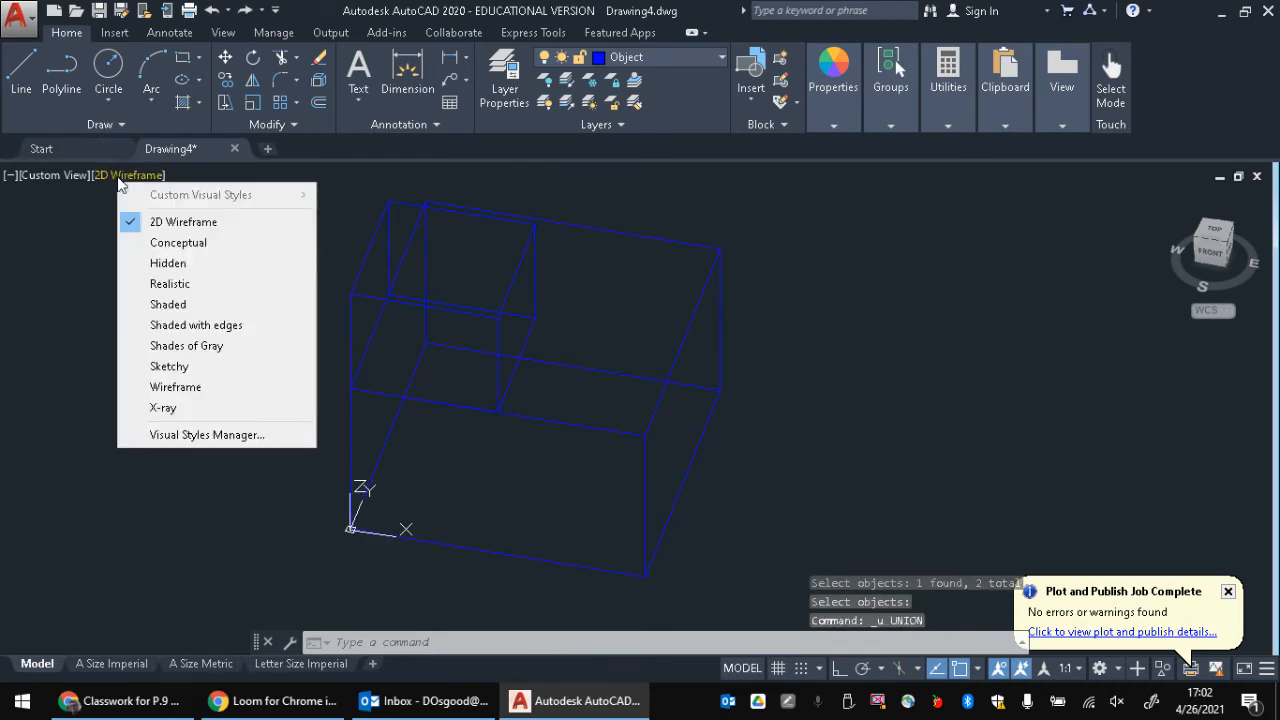
{"action": "left_click", "coordinate": [180, 243]}
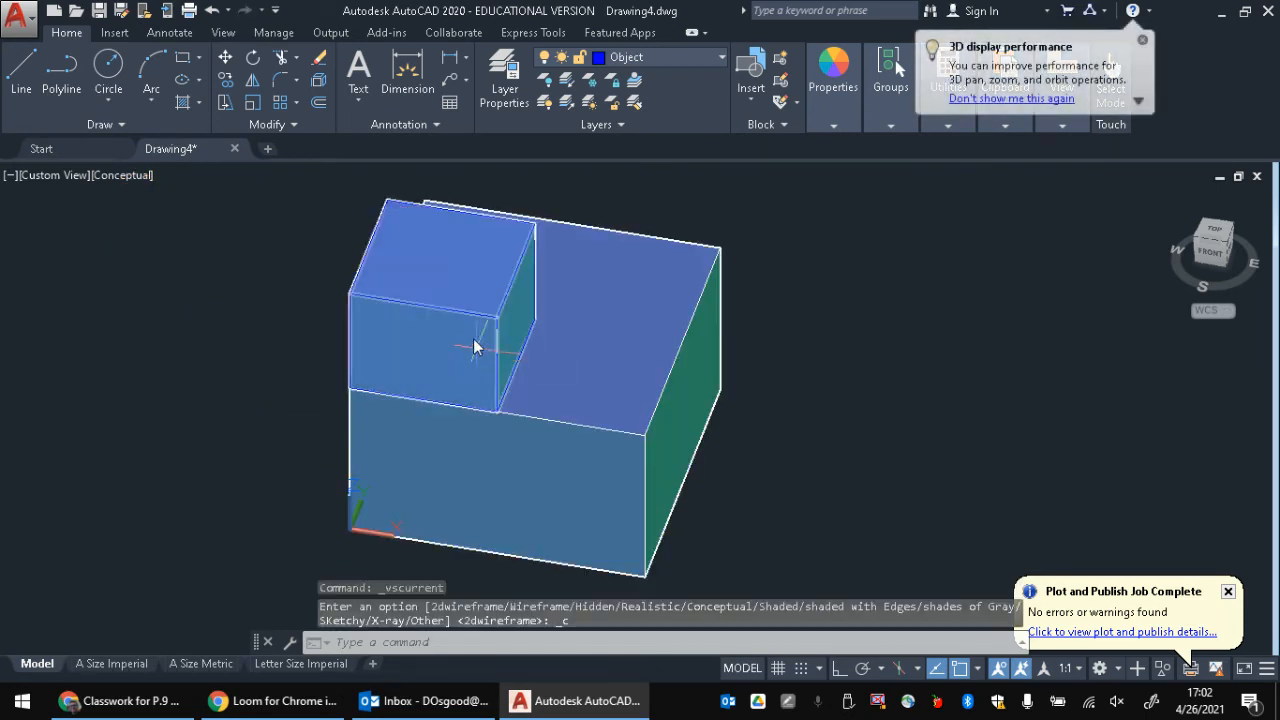
{"action": "middle_click_drag", "start_coordinate": [475, 347], "coordinate": [586, 334], "text": "shift"}
Unite the small upper block and the base block into a single solid with the UNION command
{"action": "left_click", "coordinate": [460, 300]}
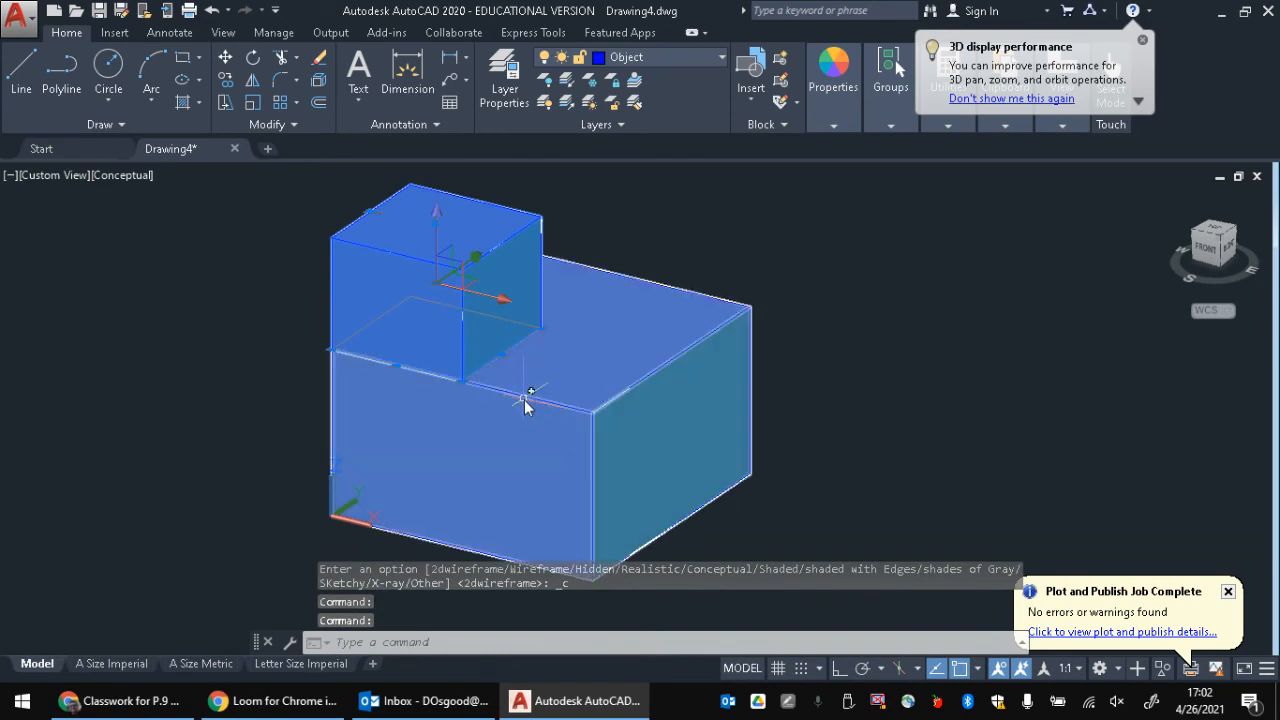
{"action": "left_click", "coordinate": [527, 405]}
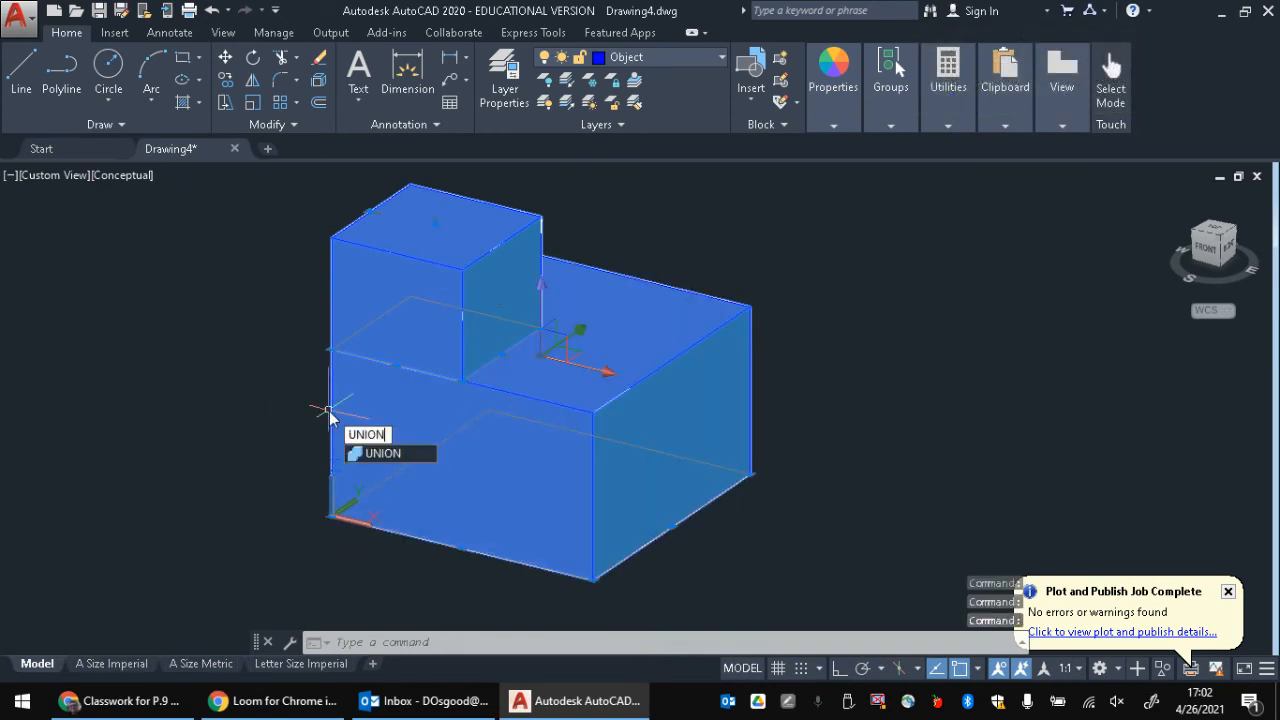
{"action": "key", "text": "Return"}
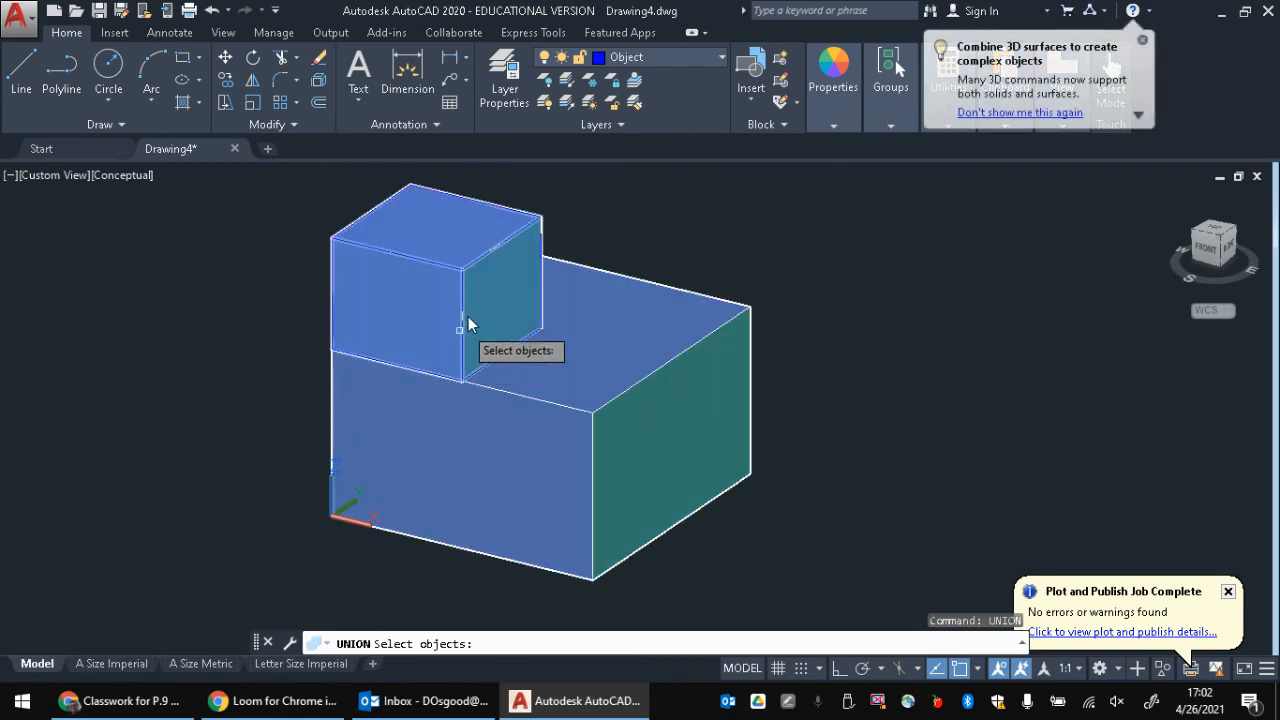
{"action": "left_click", "coordinate": [475, 309]}
{"action": "left_click", "coordinate": [595, 413]}
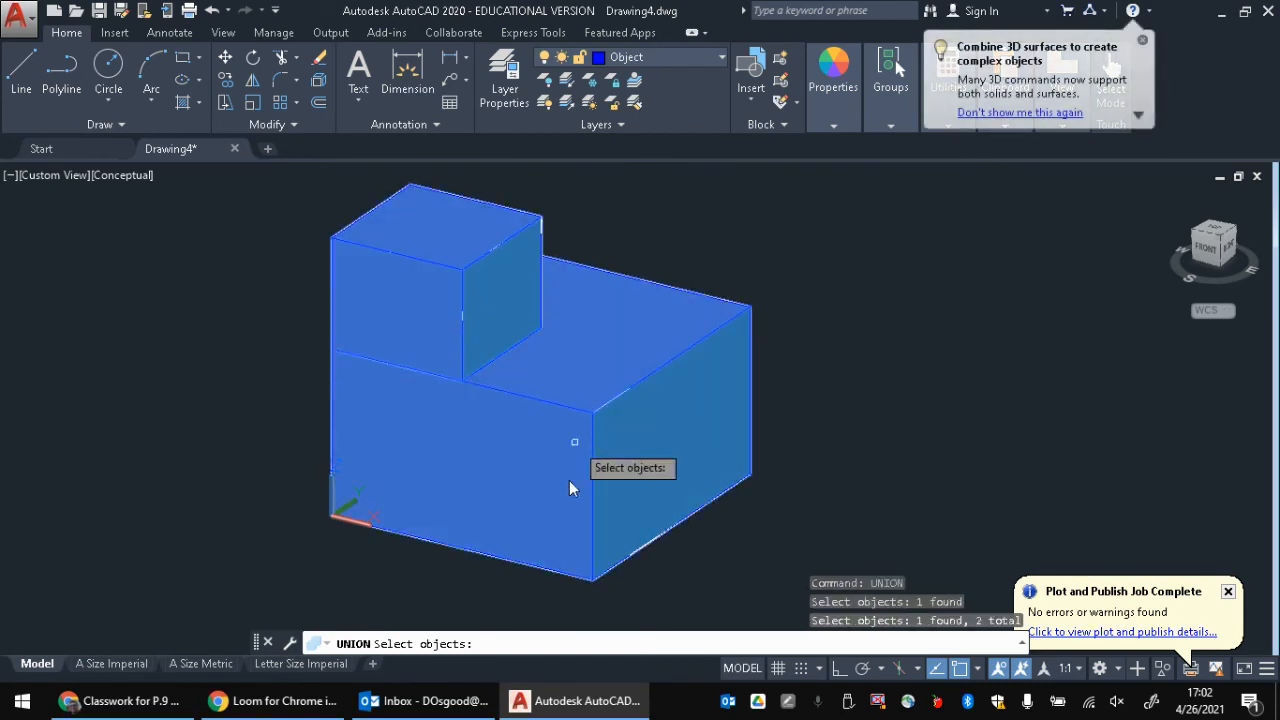
{"action": "key", "text": "Return"}
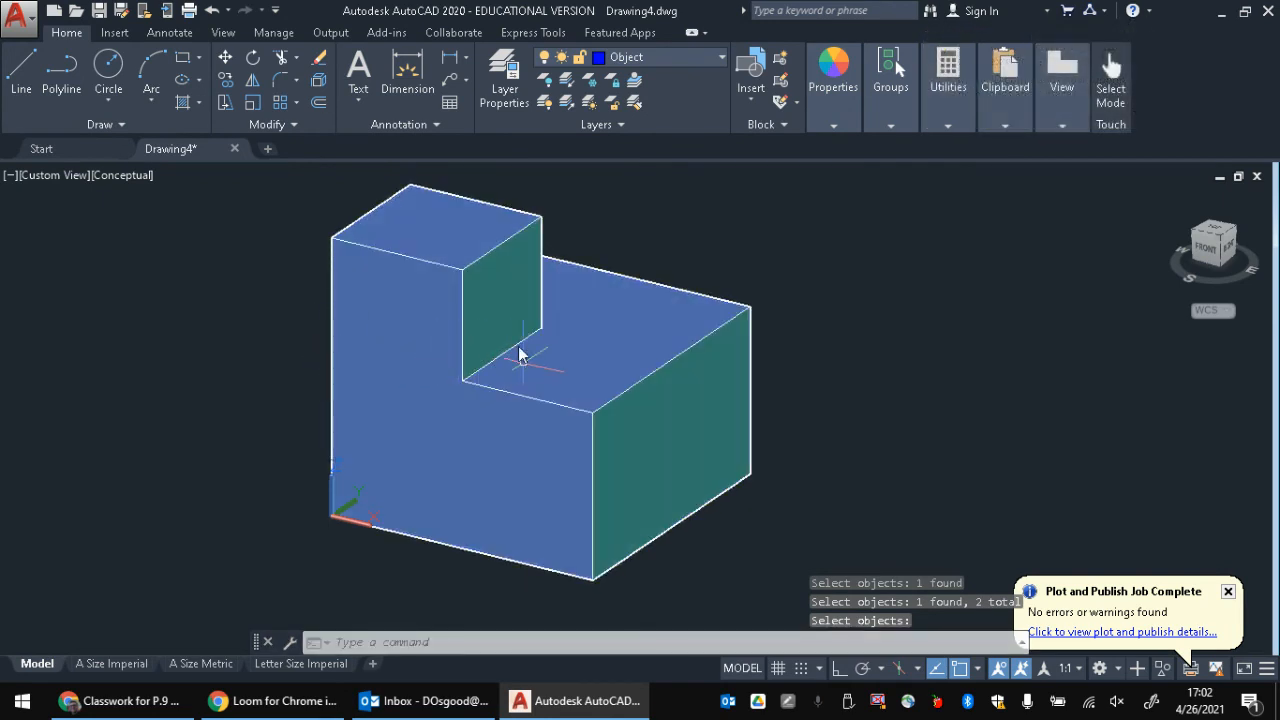
Select the united part to check that it is one solid, clear the selection, and examine its shape
{"action": "left_click", "coordinate": [466, 257]}
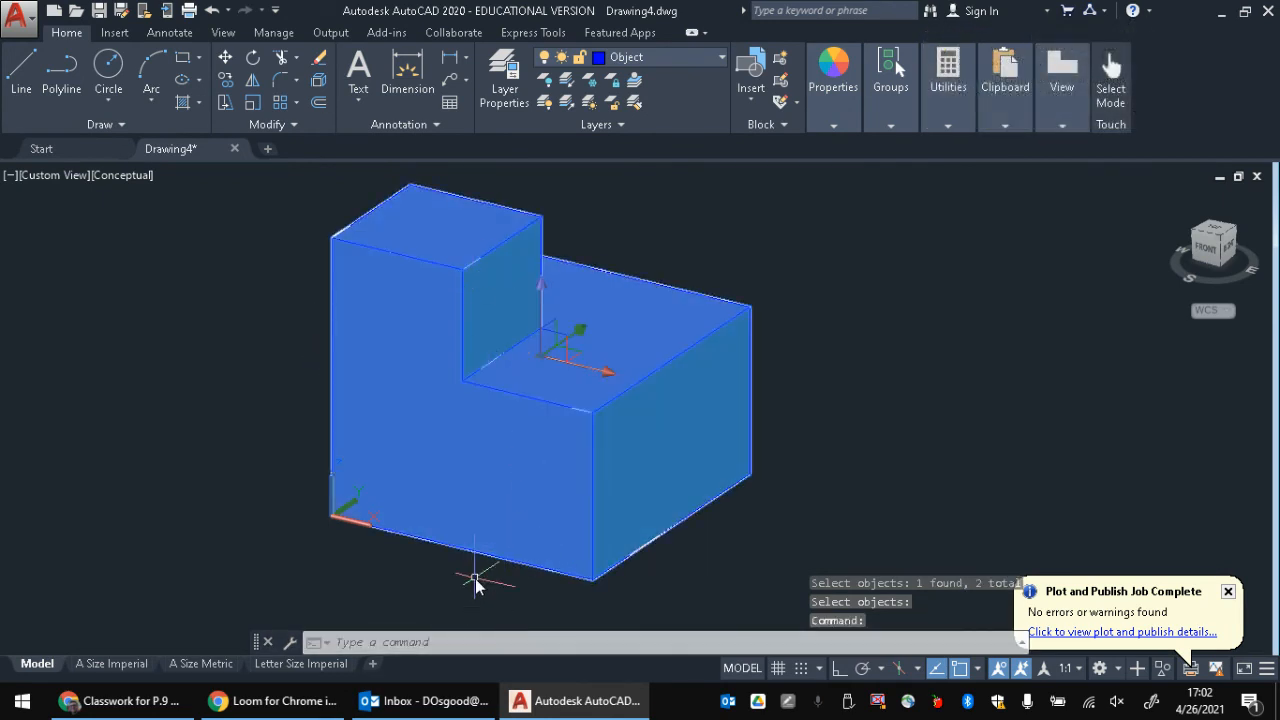
{"action": "scroll", "coordinate": [512, 295], "scroll_direction": "down", "scroll_amount": 1}
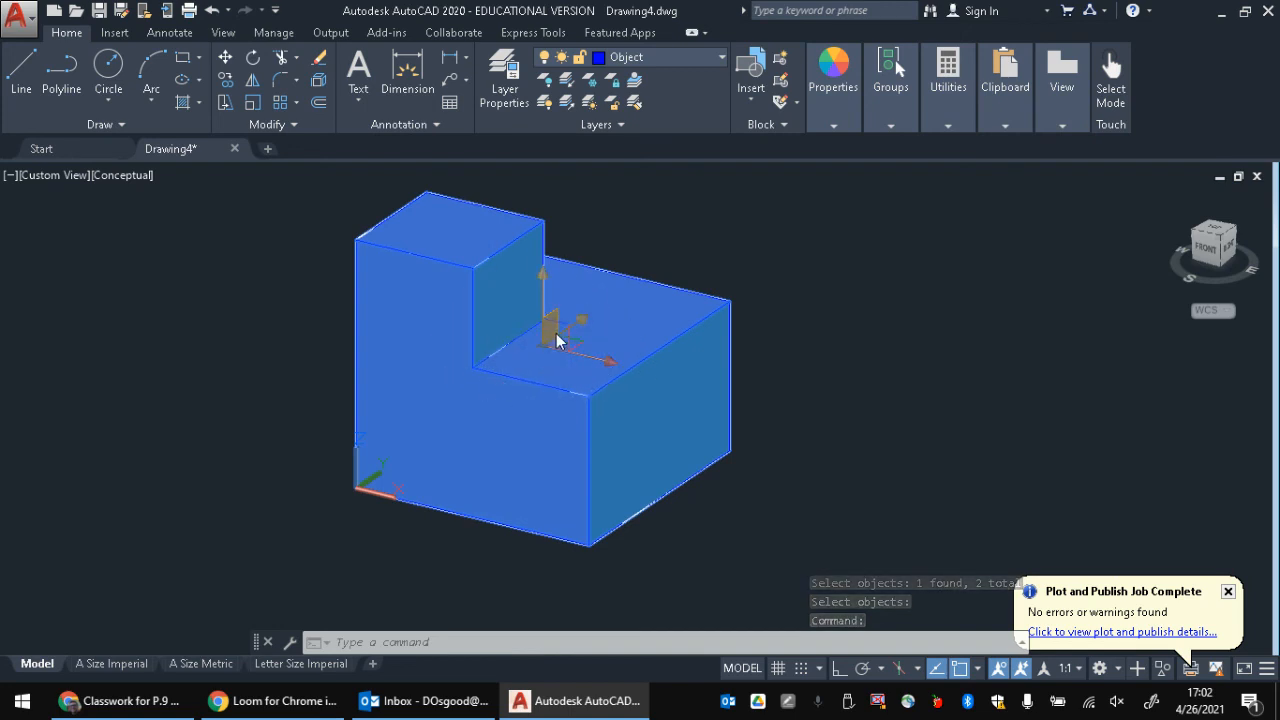
{"action": "key", "text": "Escape"}
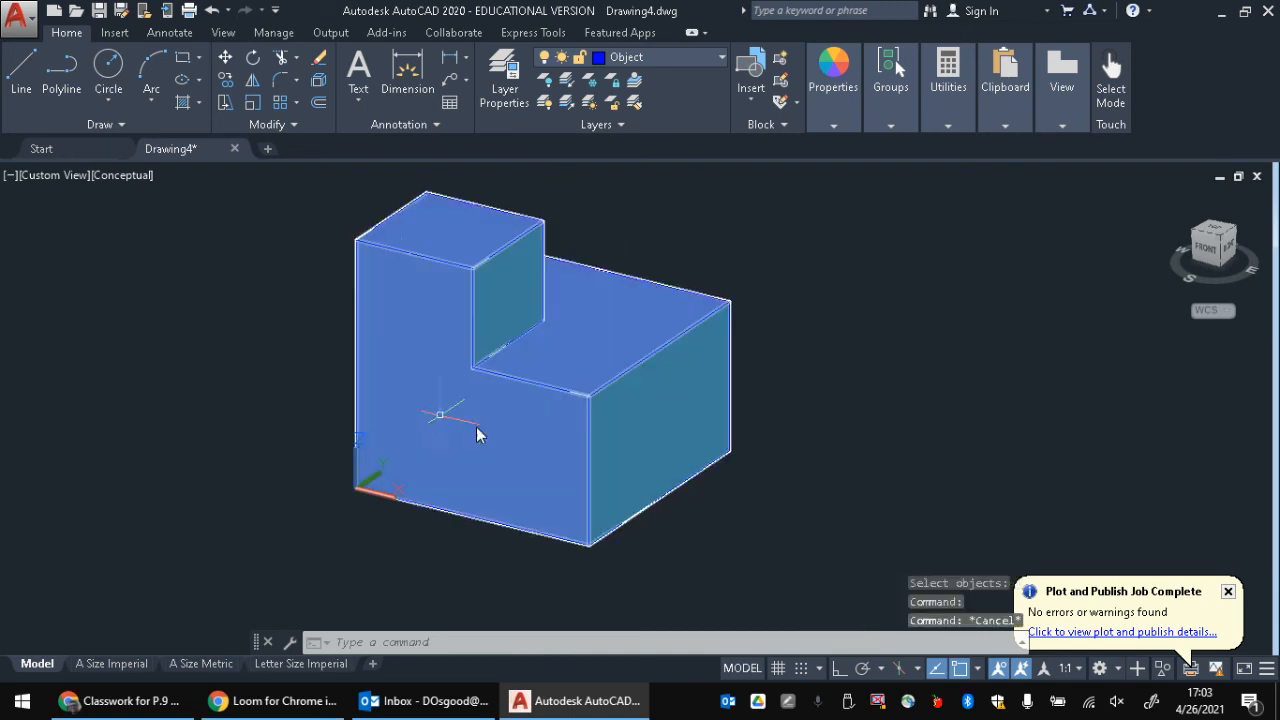
{"action": "scroll", "coordinate": [491, 277], "scroll_direction": "down", "scroll_amount": 1}
{"action": "scroll", "coordinate": [491, 286], "scroll_direction": "up", "scroll_amount": 3}
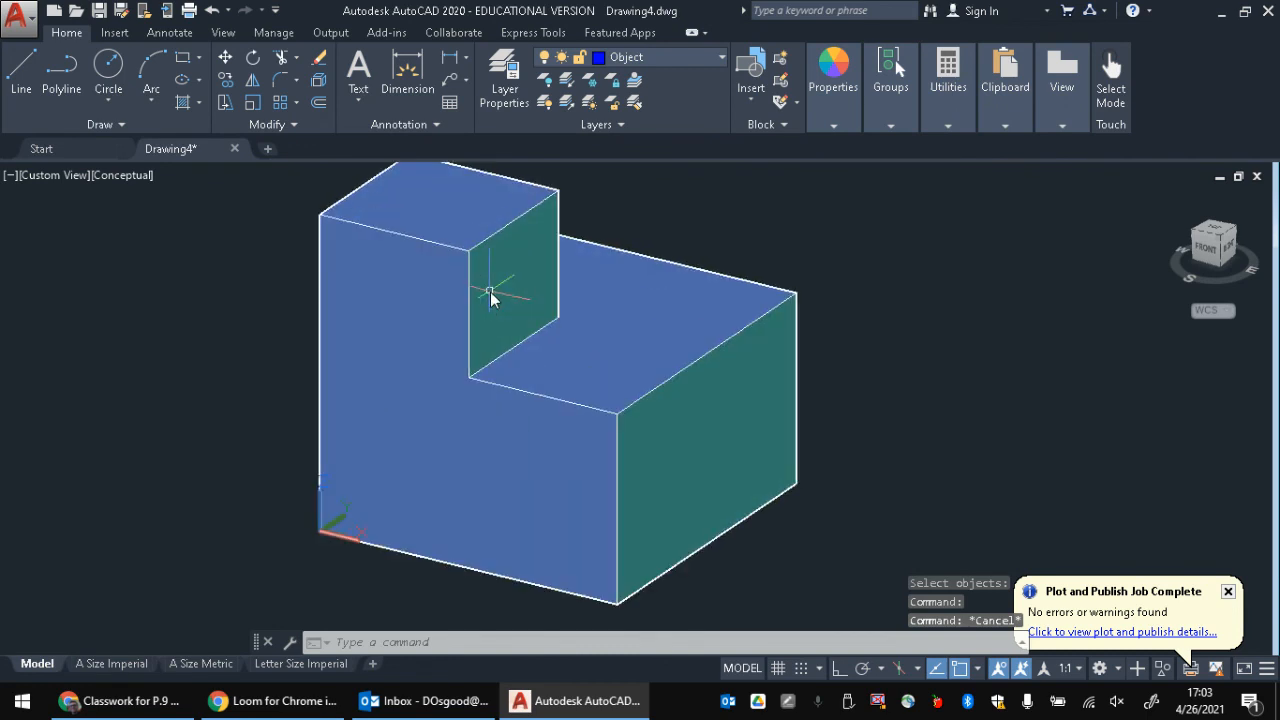
{"action": "middle_click_drag", "start_coordinate": [517, 257], "coordinate": [543, 298]}
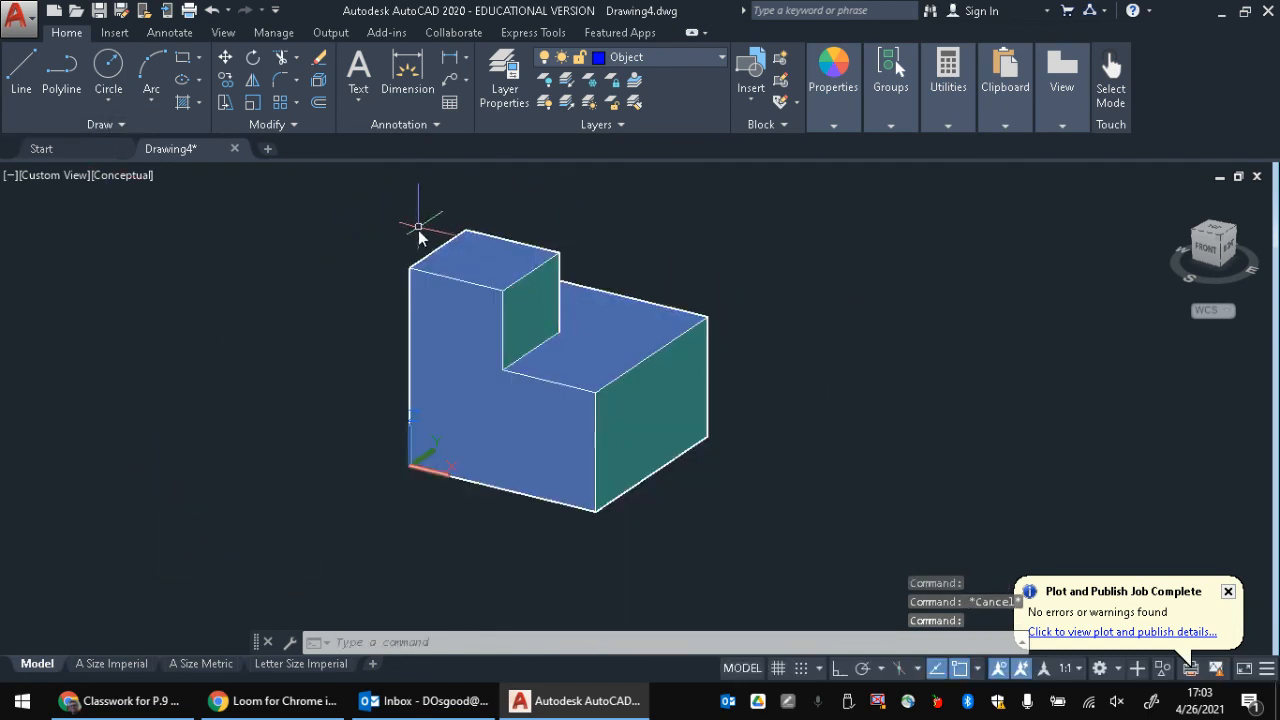
Switch to the browser to compare the part with the dimensions in the Union Exercise drawing
{"action": "left_click", "coordinate": [118, 701]}
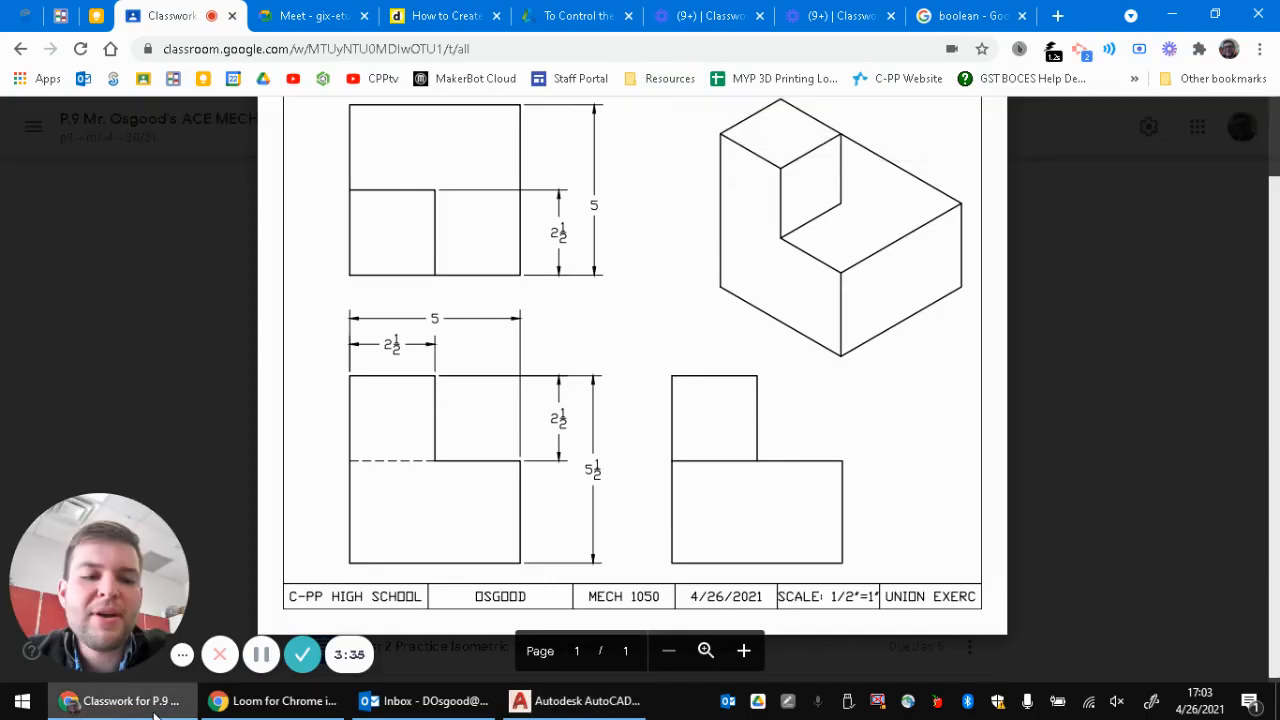